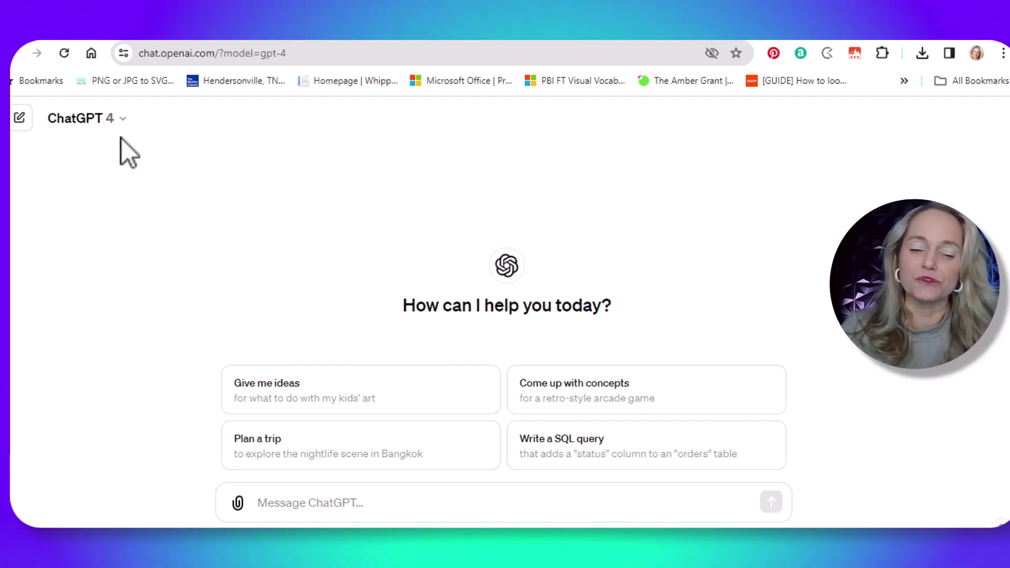
# Ask ChatGPT for 50 inspirational quotes for women in business about AI automation, then select all 50
pyautogui.click(292, 503)
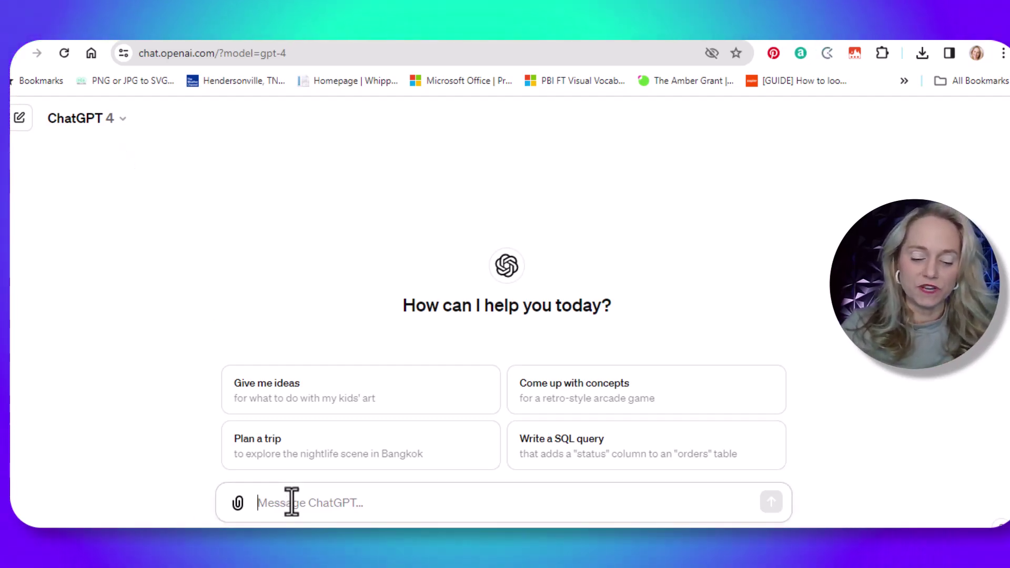
pyautogui.write('Write 50 unique inspirational quotes for women in business about automating with AI')
pyautogui.press('BackSpace')
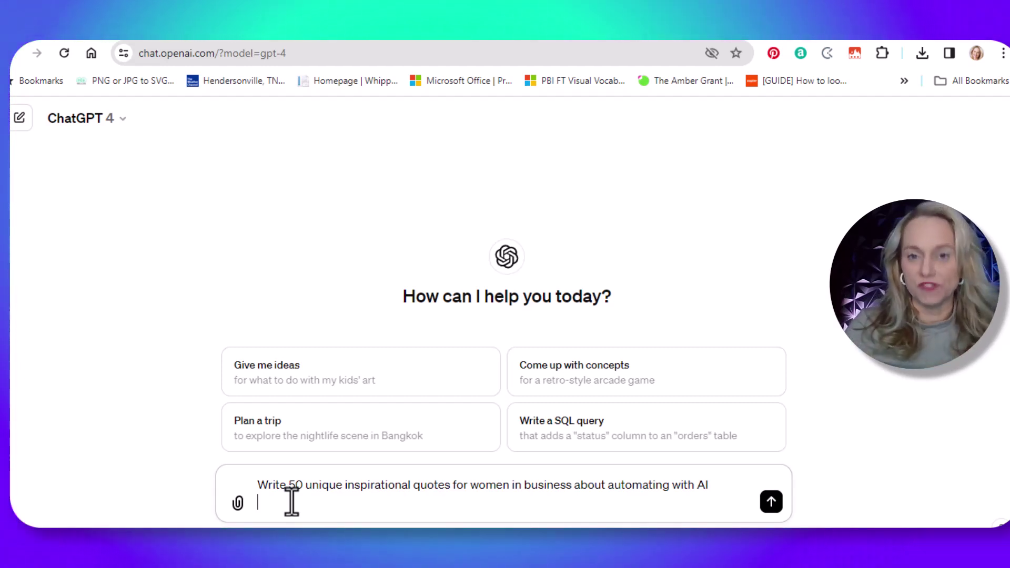
pyautogui.press('Return')
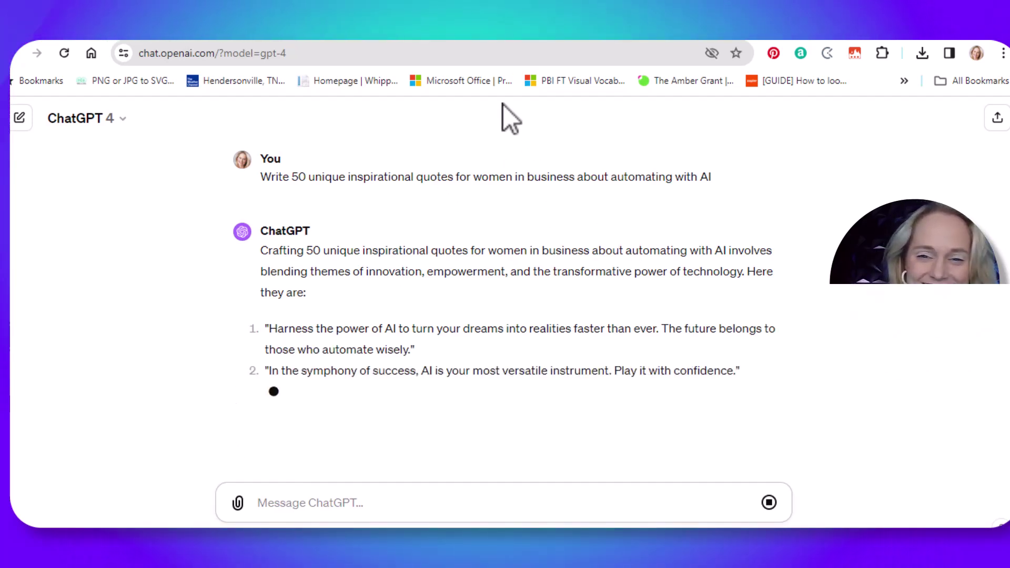
pyautogui.click(398, 269)
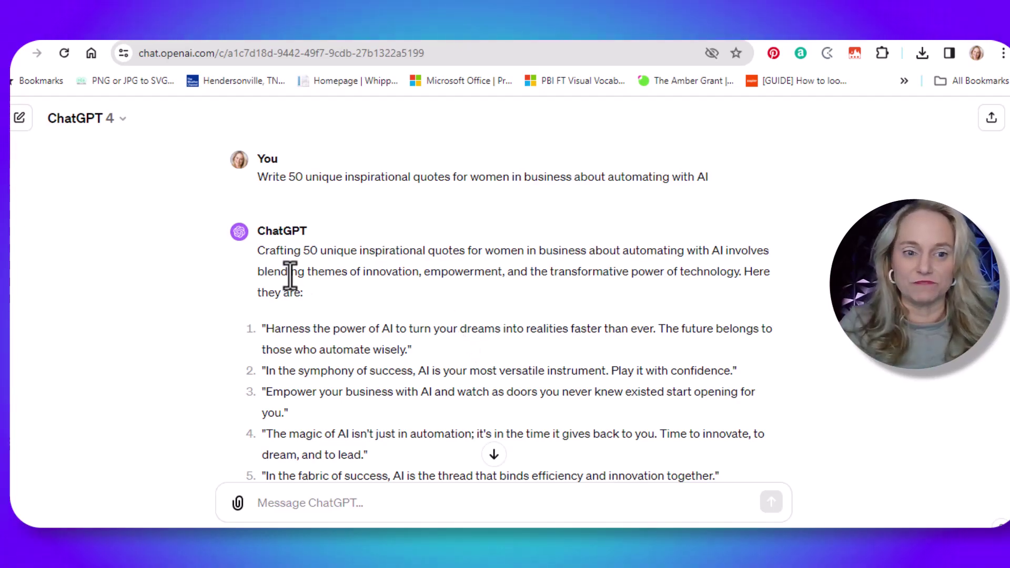
pyautogui.moveTo(262, 329); pyautogui.dragTo(699, 362)
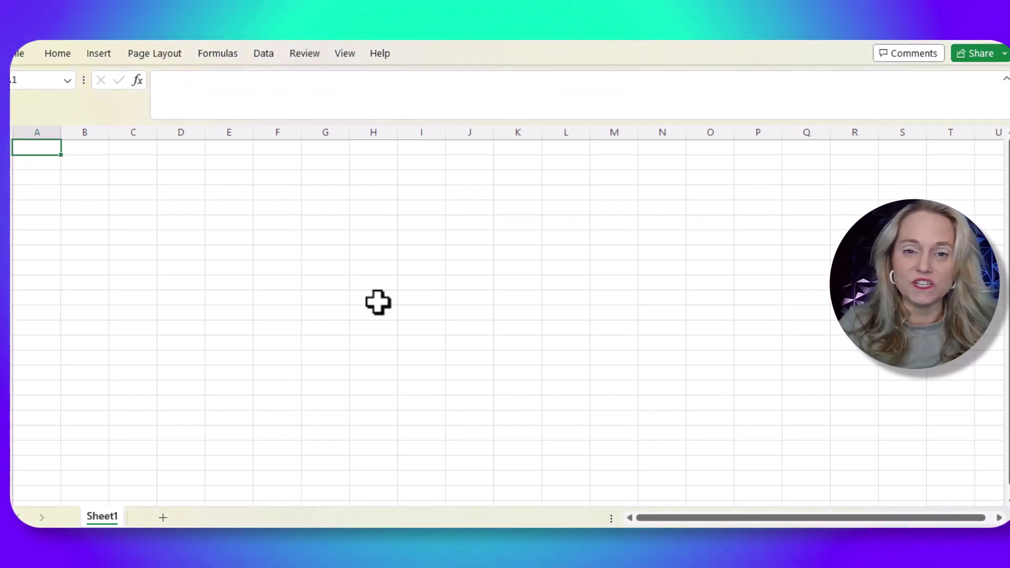
# Paste the 50 ChatGPT quotes into column A of the blank sheet, starting at A1
pyautogui.hotkey('ctrl', 'v')
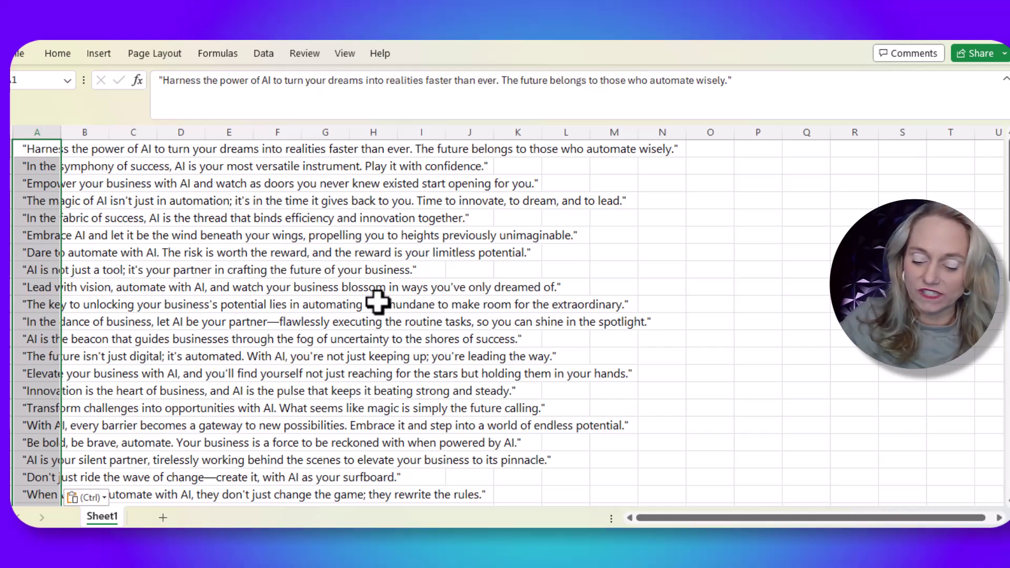
pyautogui.hotkey('ctrl', 'Home')
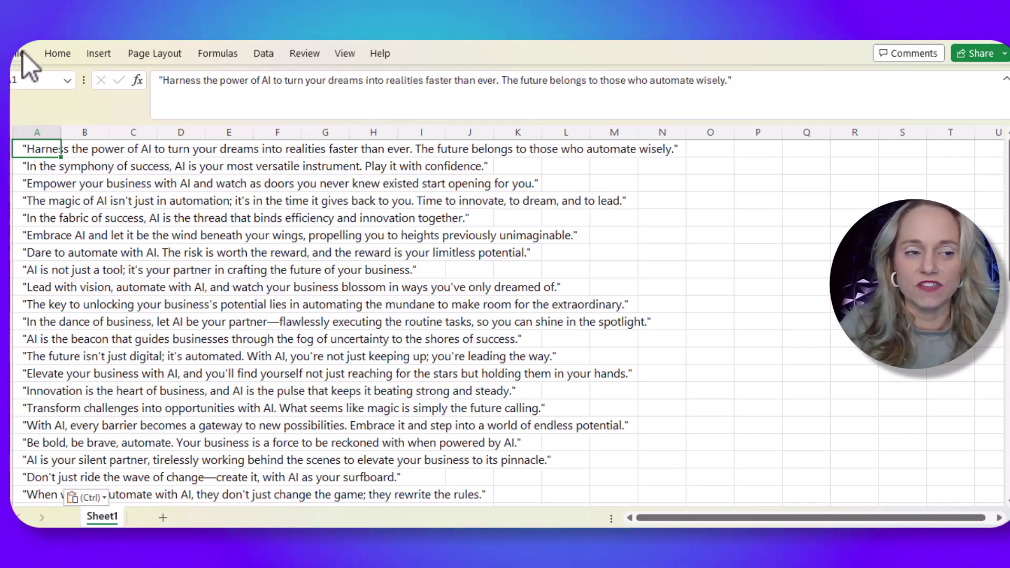
pyautogui.click(23, 52)
# Save the workbook as 50Quotes, CSV UTF-8 (Comma delimited), in OneDrive Documents
pyautogui.click(42, 283)
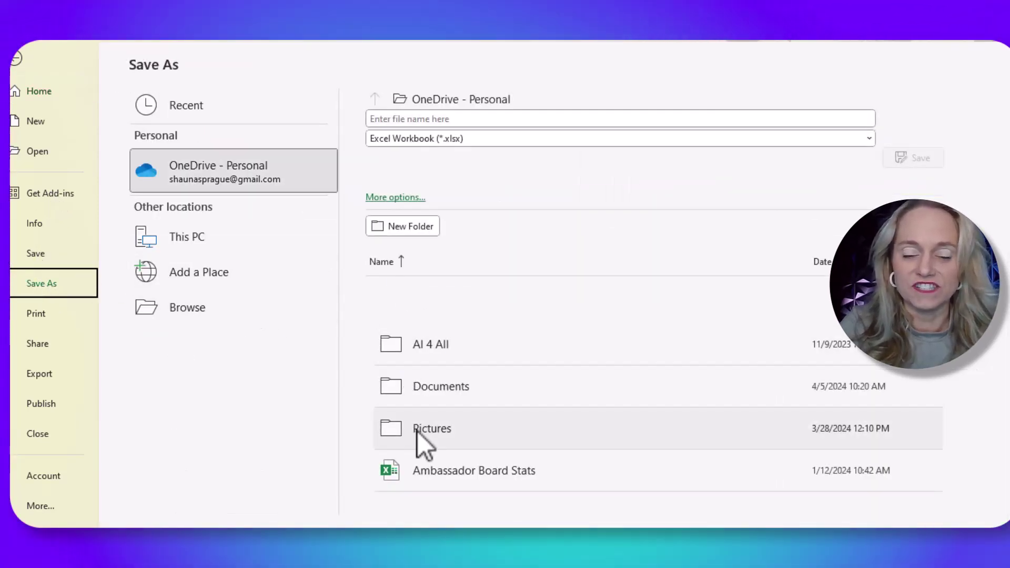
pyautogui.doubleClick(469, 384)
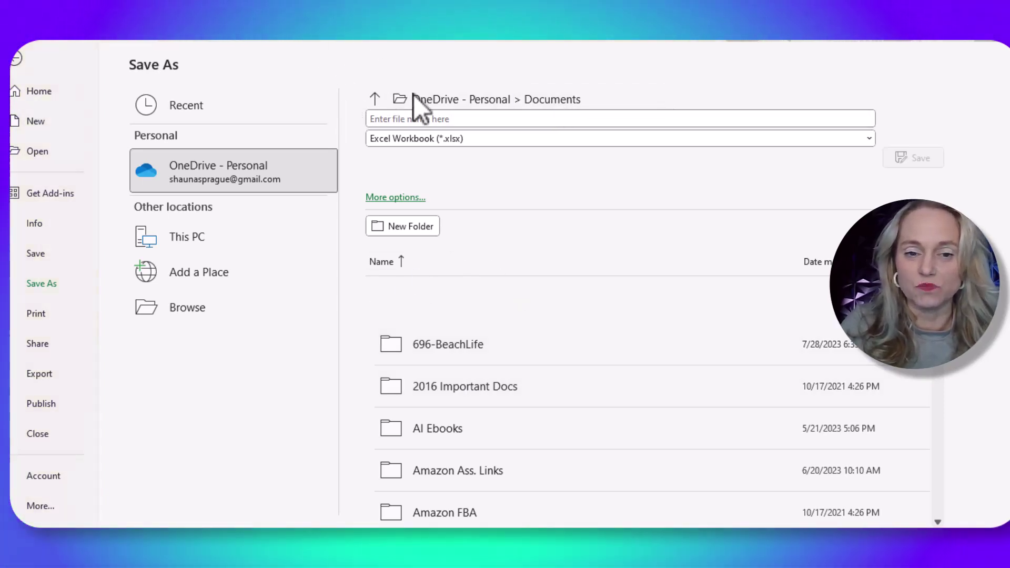
pyautogui.click(419, 141)
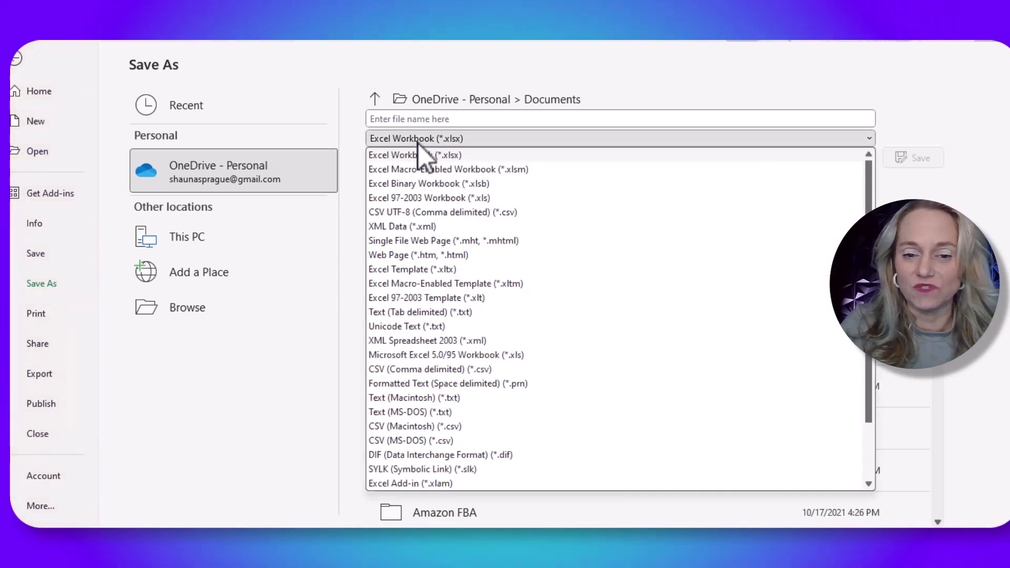
pyautogui.click(455, 212)
pyautogui.click(429, 117)
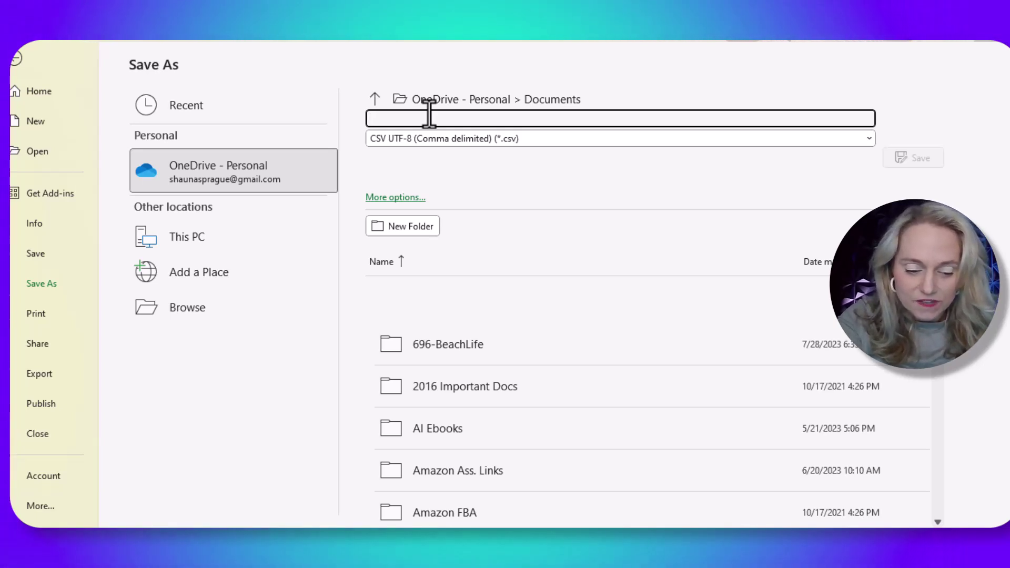
pyautogui.write('50Qu')
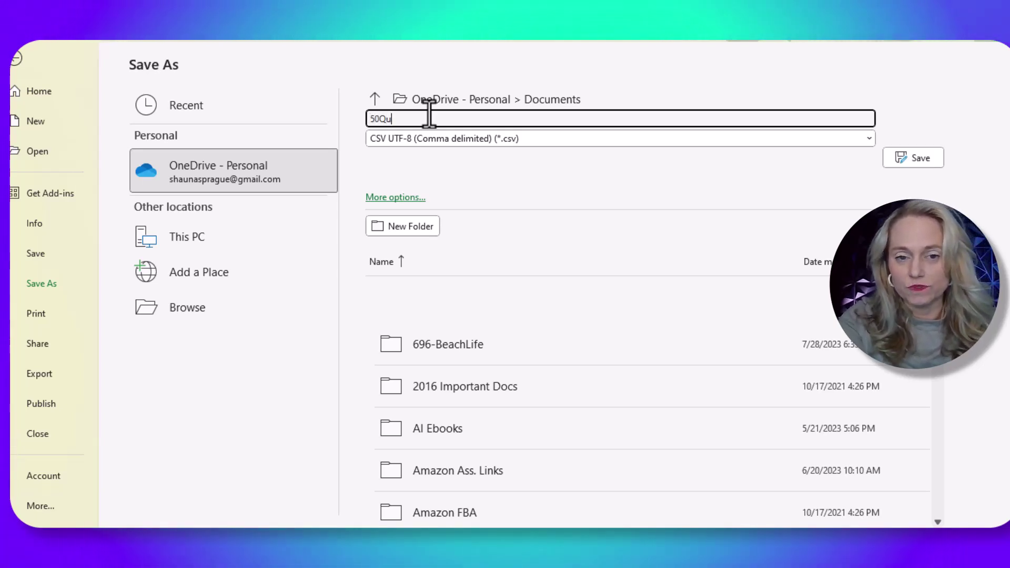
pyautogui.write('ote')
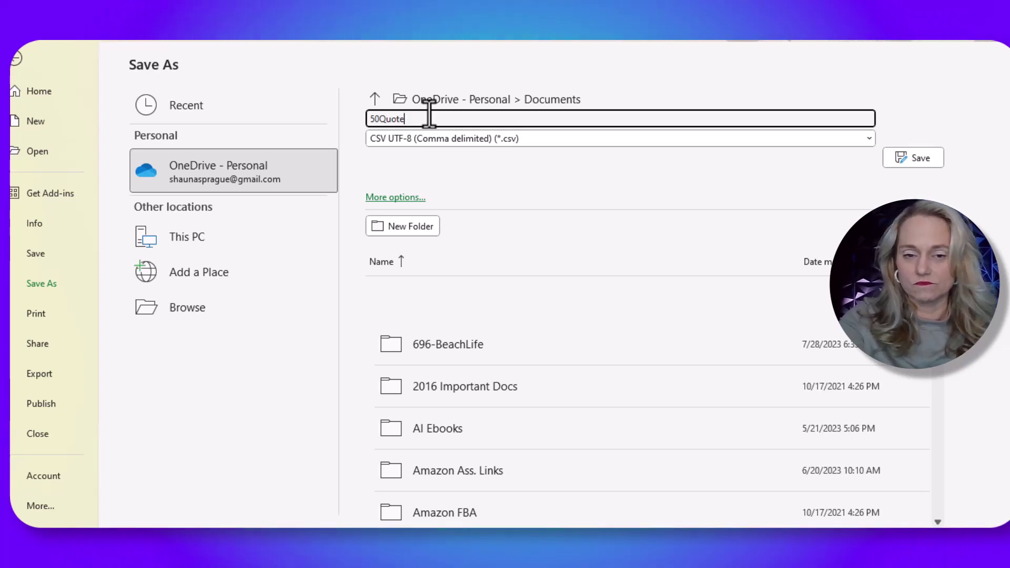
pyautogui.press('BackSpace')
pyautogui.press('BackSpace')
pyautogui.press('BackSpace')
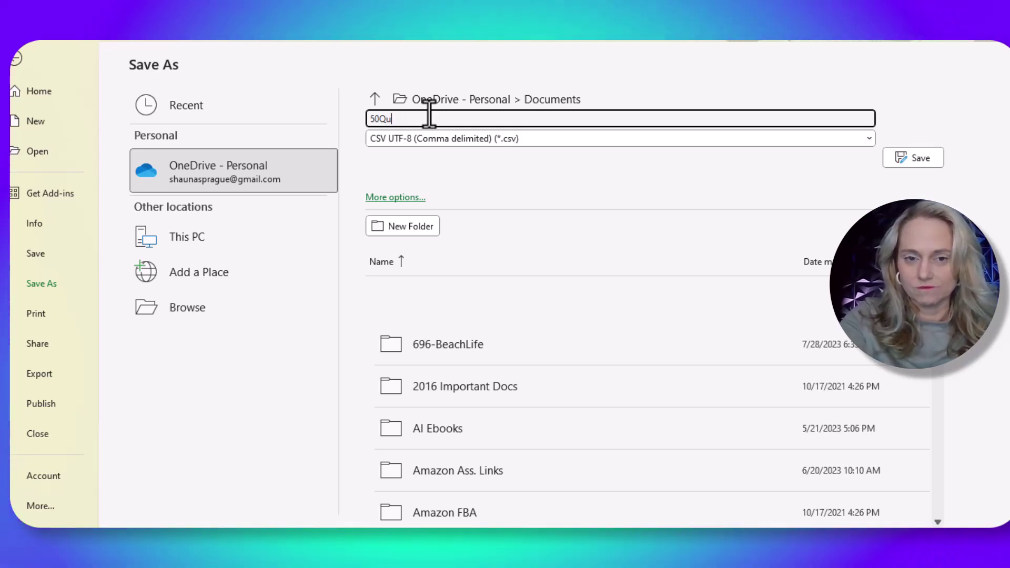
pyautogui.write('otes')
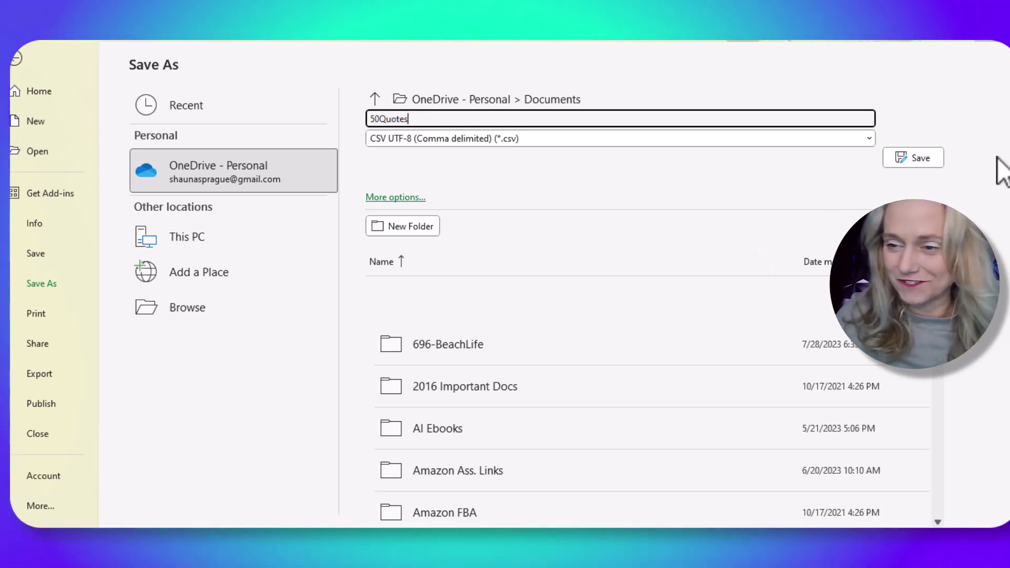
pyautogui.click(939, 153)
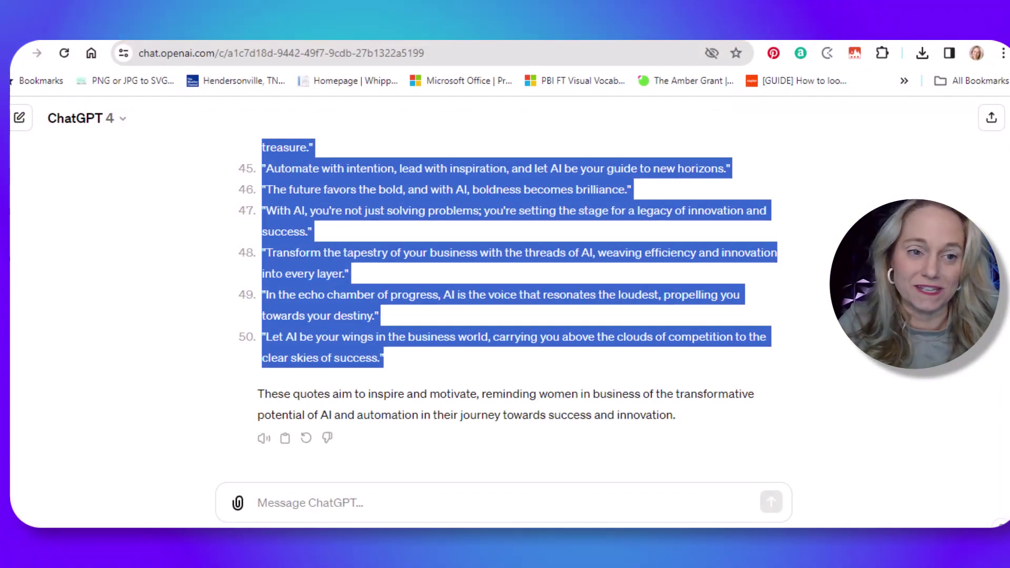
# Deselect the quote list in the ChatGPT reply
pyautogui.click(472, 289)
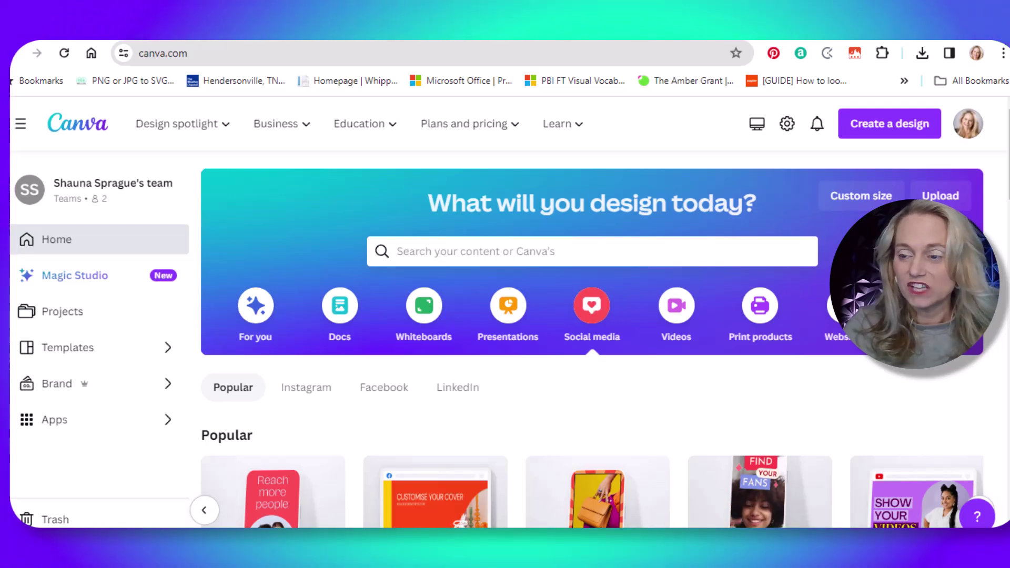
# Create a blank 1080 × 1920 px Instagram Reel from the Popular designs
pyautogui.scroll(-5, 595, 311)
pyautogui.moveTo(605, 287)
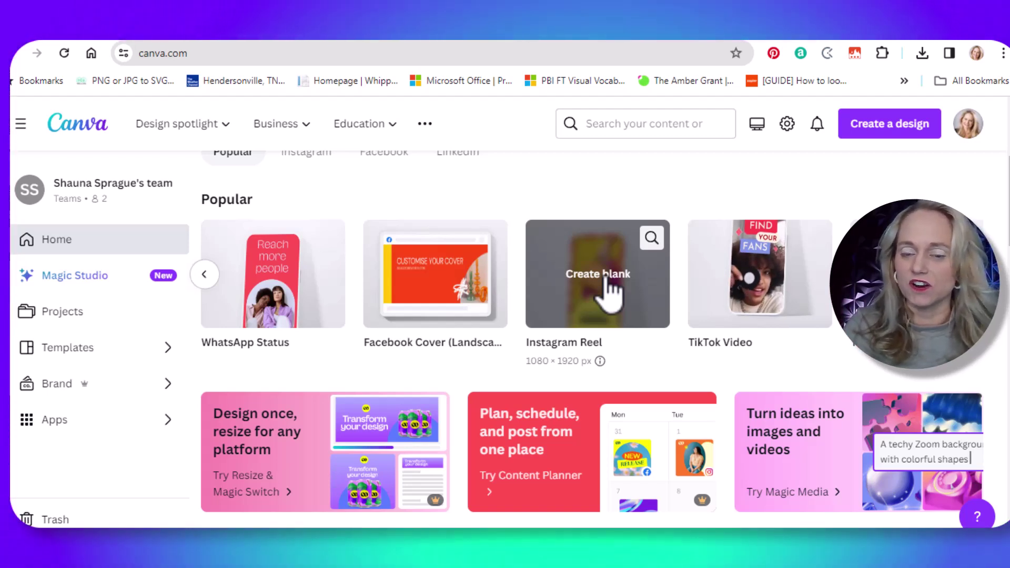
pyautogui.click(599, 274)
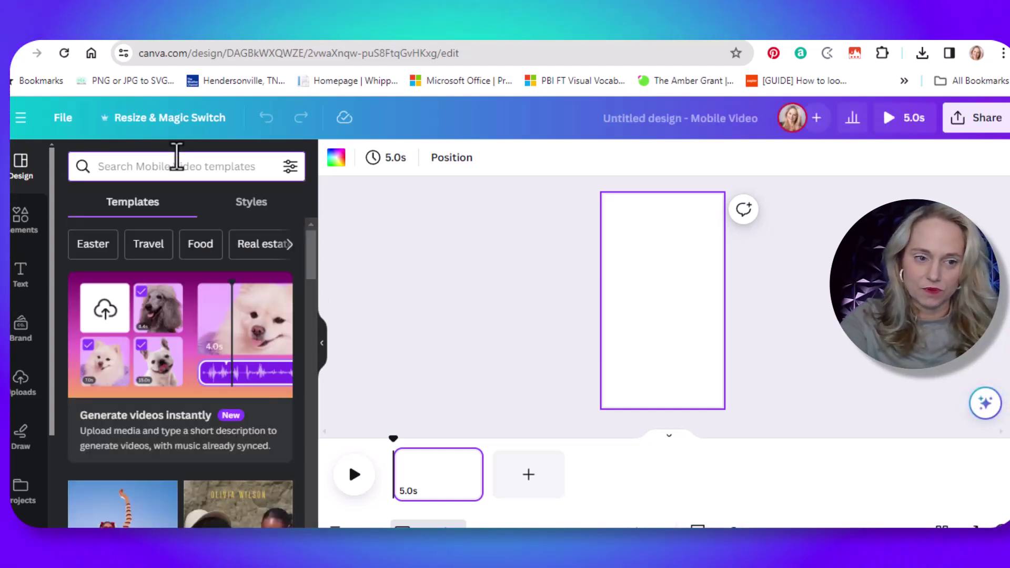
# Search templates for 'women inspire' and apply the Green Office Work Inspirational Quote Reels template
pyautogui.click(177, 158)
pyautogui.write('women in')
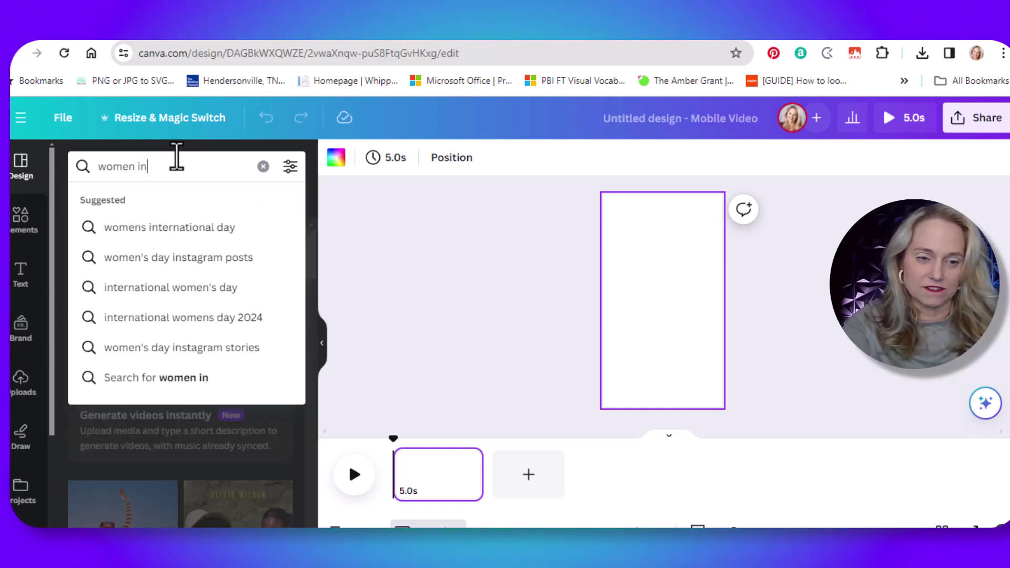
pyautogui.write('spire')
pyautogui.press('Return')
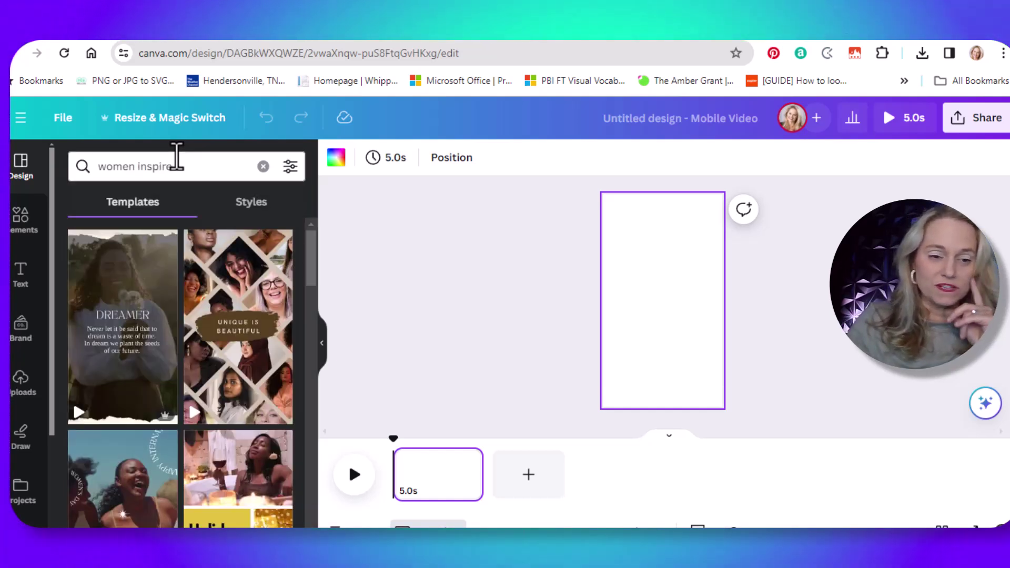
pyautogui.moveTo(312, 248); pyautogui.dragTo(323, 309)
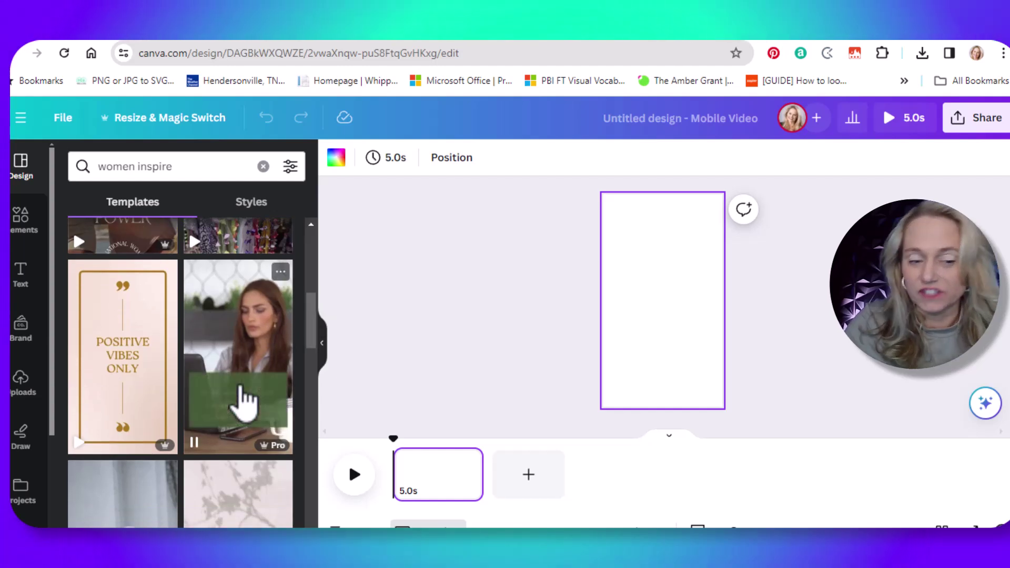
pyautogui.click(238, 401)
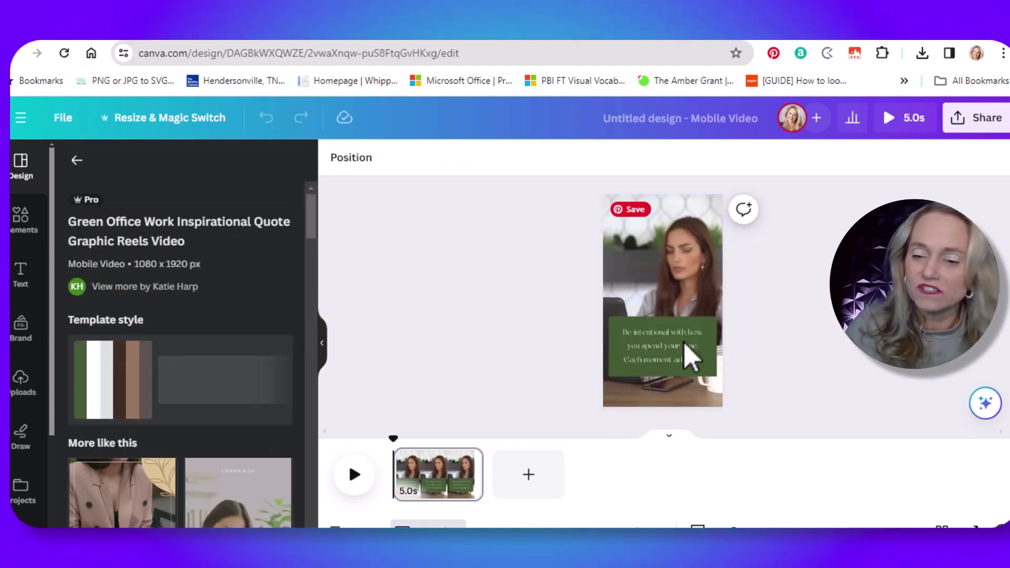
pyautogui.click(662, 206)
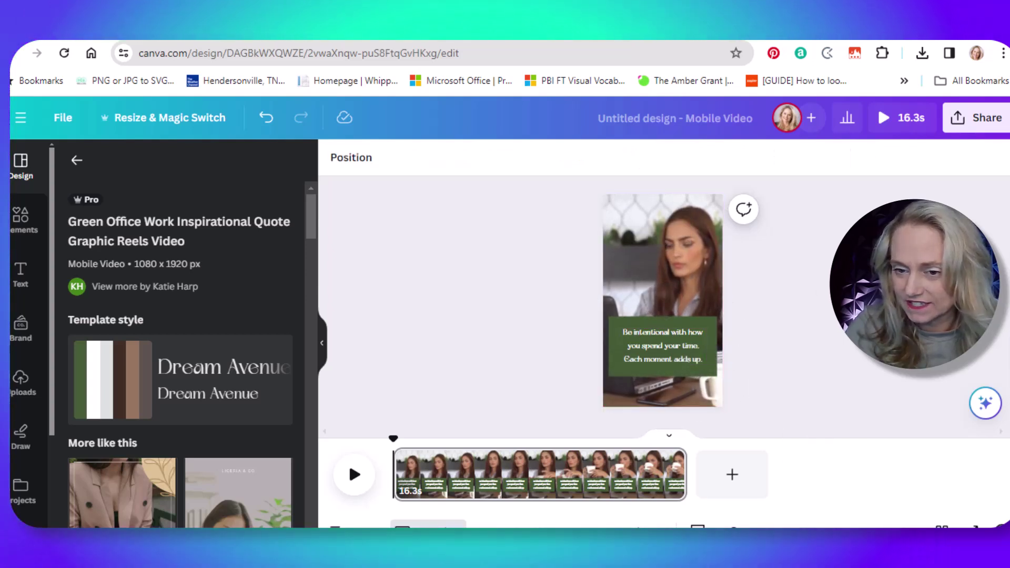
pyautogui.click(677, 363)
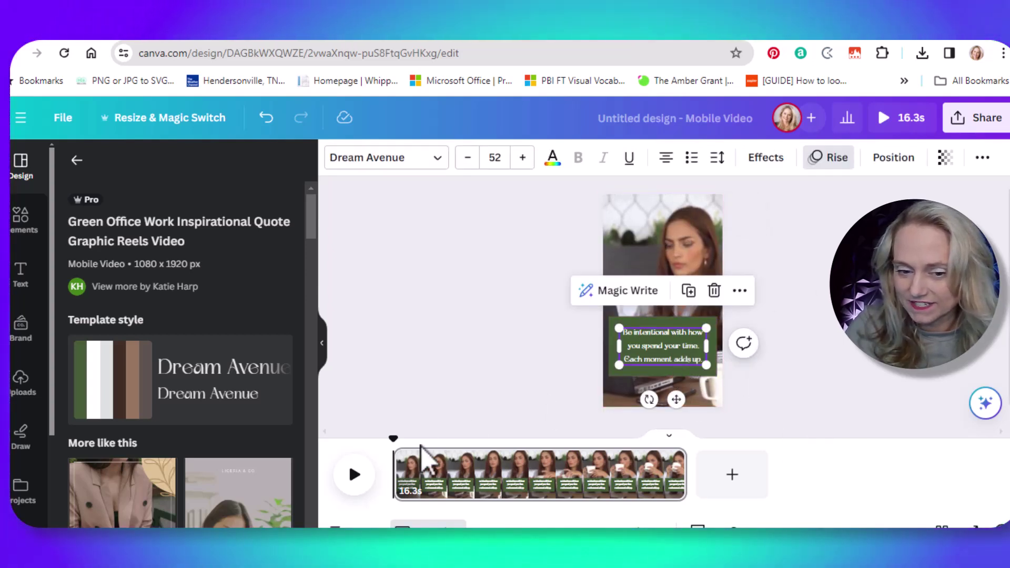
pyautogui.click(349, 483)
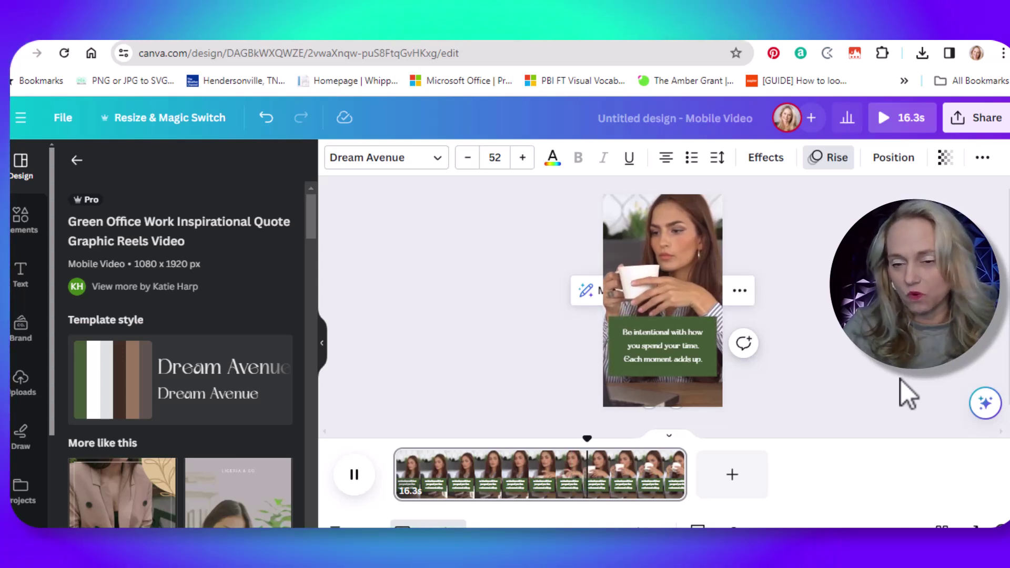
pyautogui.press('space')
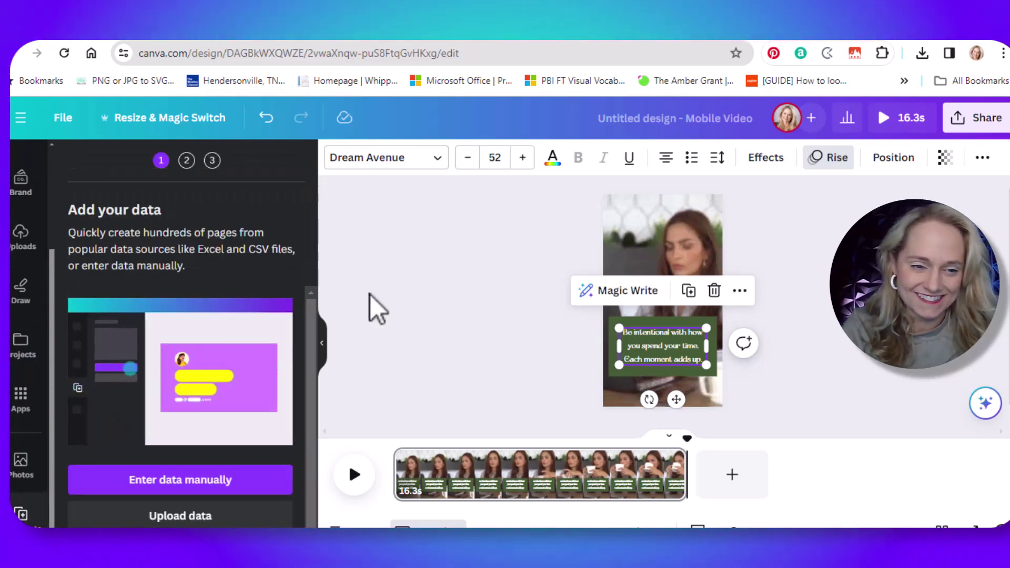
# Upload the 50Quotes CSV from Documents as the Bulk Create data source
pyautogui.click(224, 524)
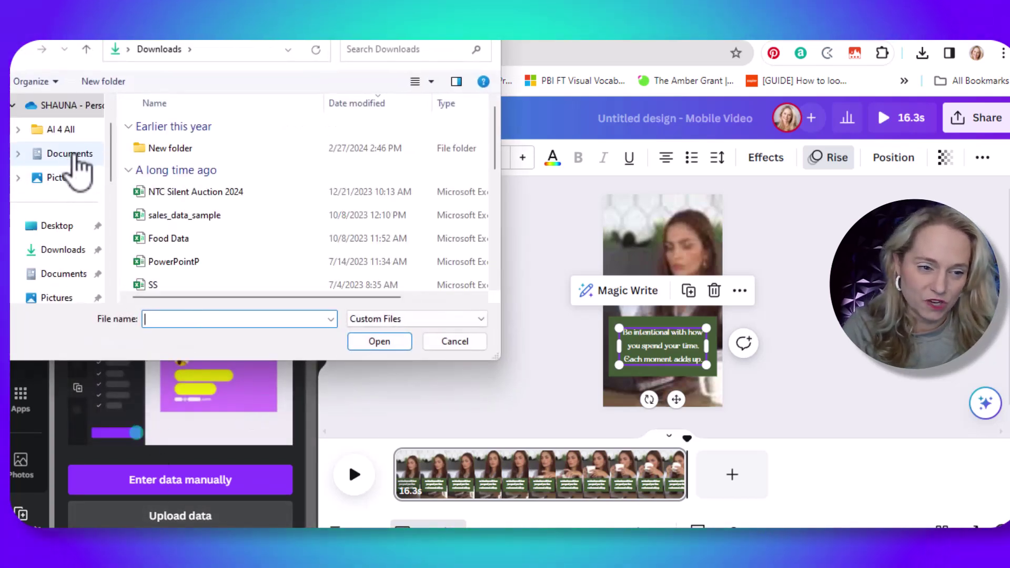
pyautogui.click(83, 275)
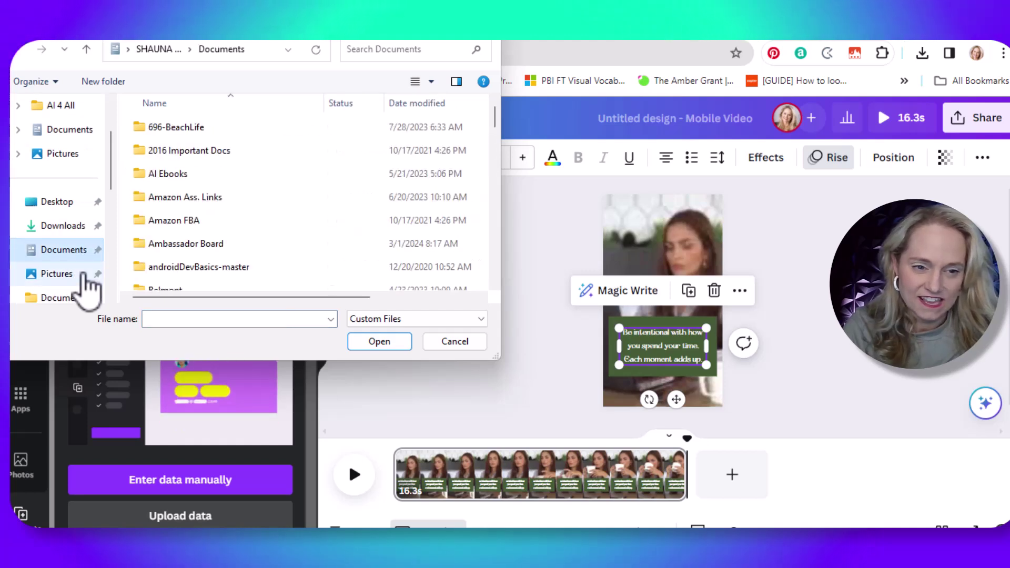
pyautogui.moveTo(495, 185); pyautogui.dragTo(507, 236)
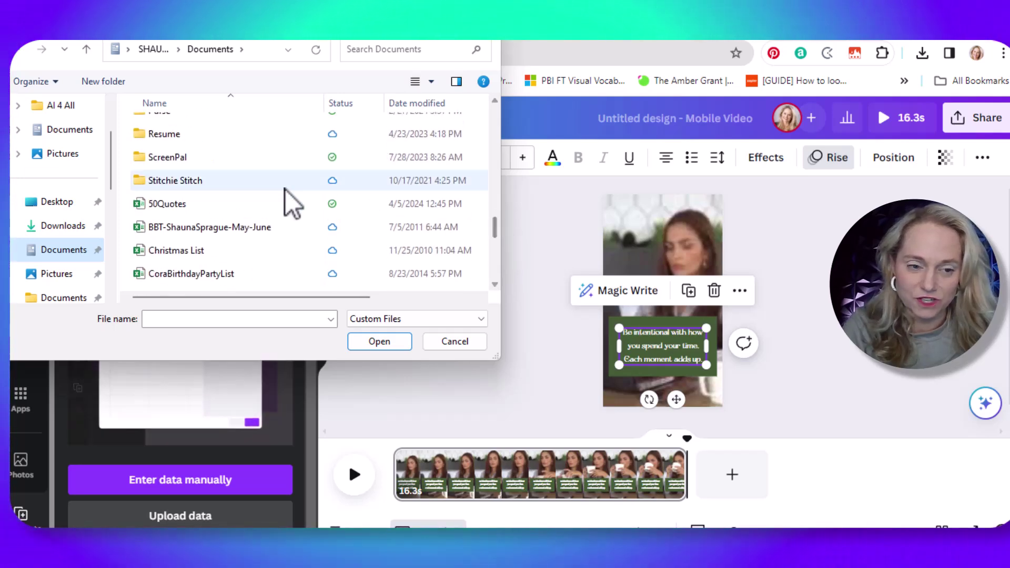
pyautogui.doubleClick(219, 202)
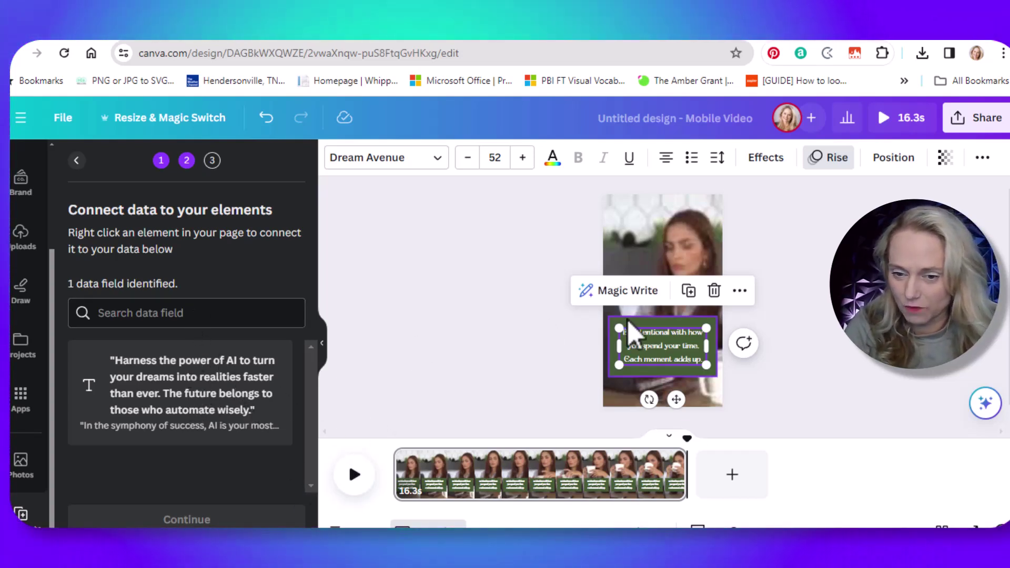
pyautogui.doubleClick(664, 353)
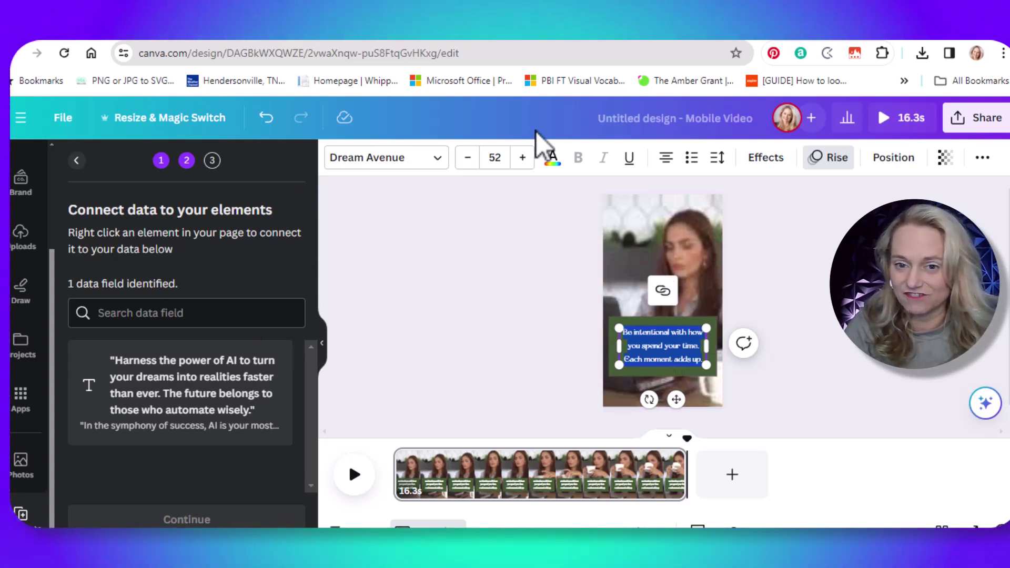
# Connect the quote text box to the quotes data field so it shows the first AI quote
pyautogui.press('Escape')
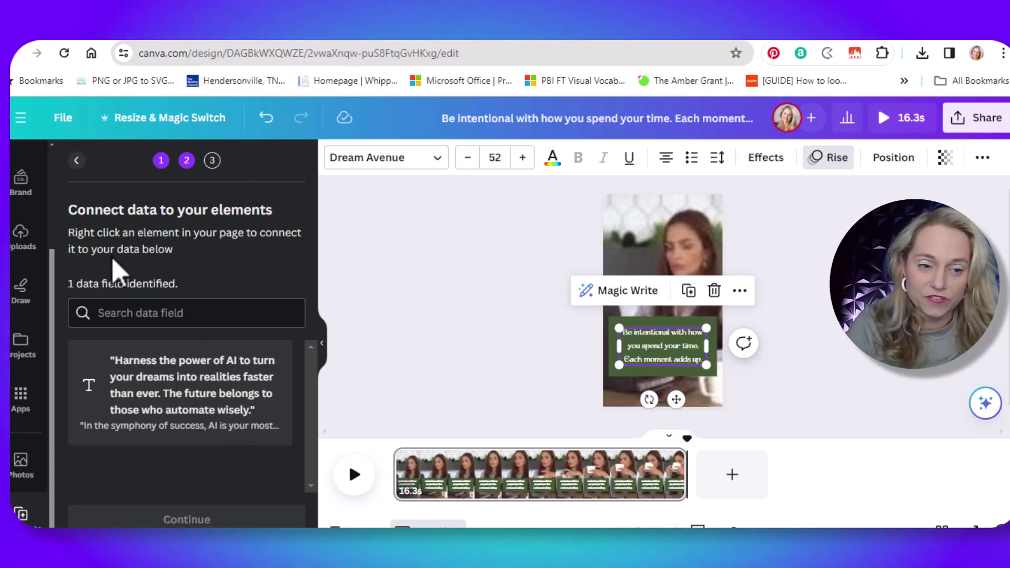
pyautogui.rightClick(653, 345)
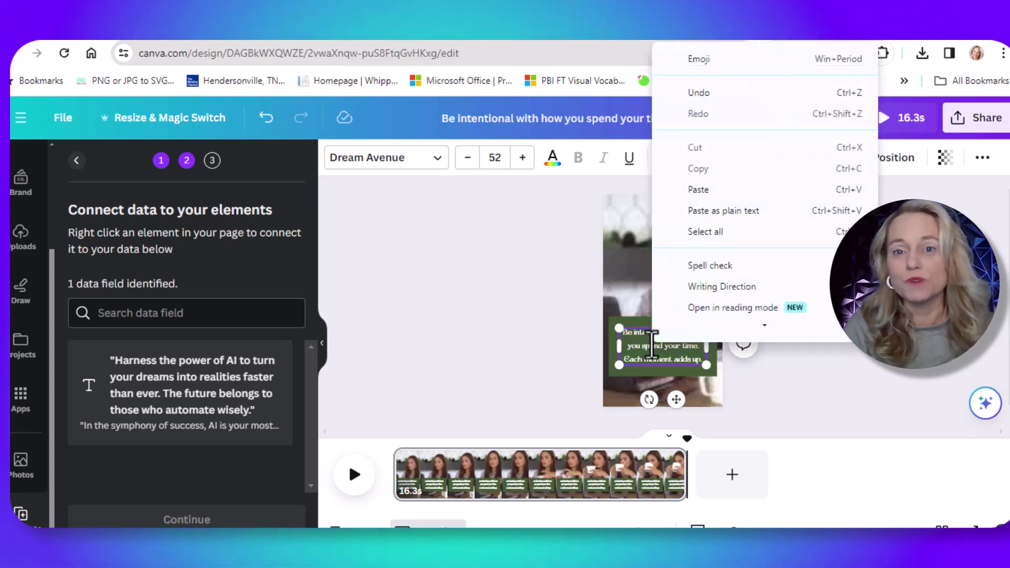
pyautogui.scroll(1, 741, 235)
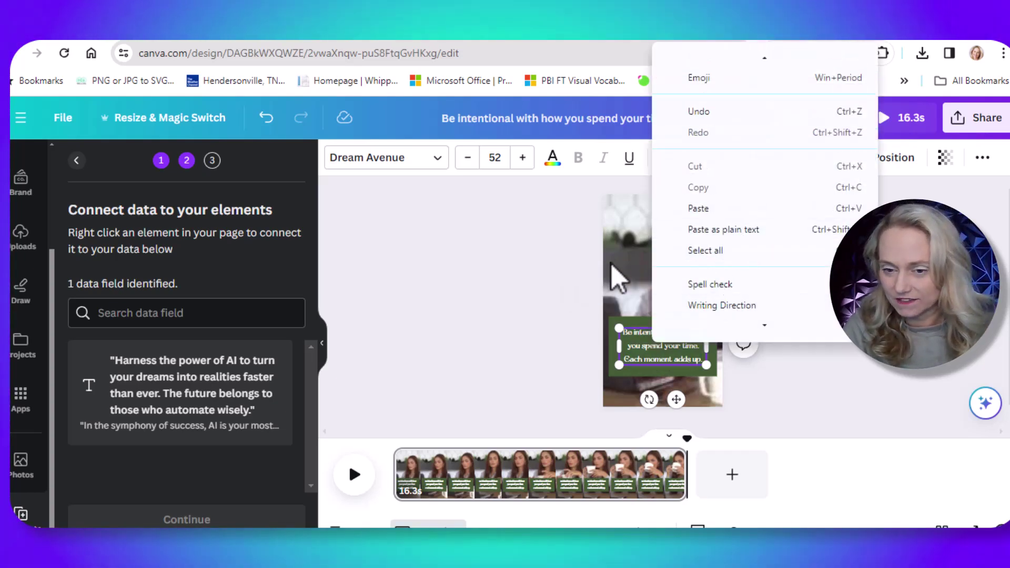
pyautogui.click(637, 341)
pyautogui.rightClick(631, 335)
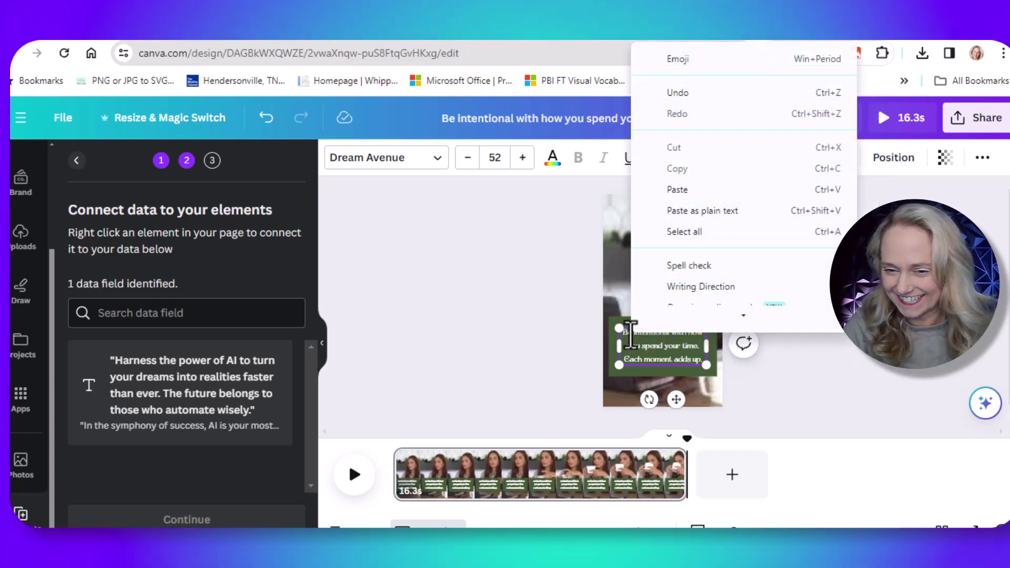
pyautogui.press('Escape')
pyautogui.rightClick(631, 335)
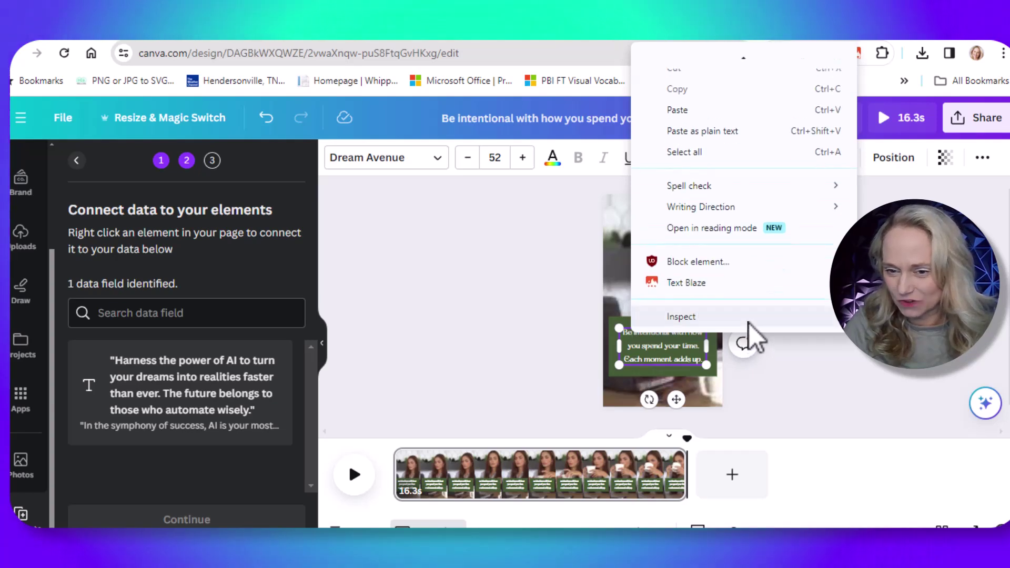
pyautogui.click(748, 319)
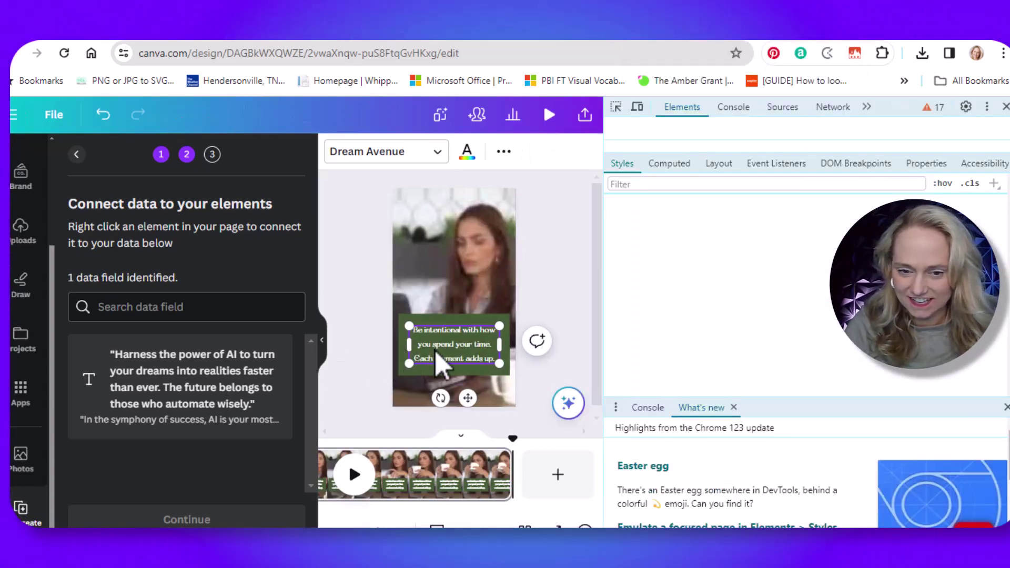
pyautogui.rightClick(440, 347)
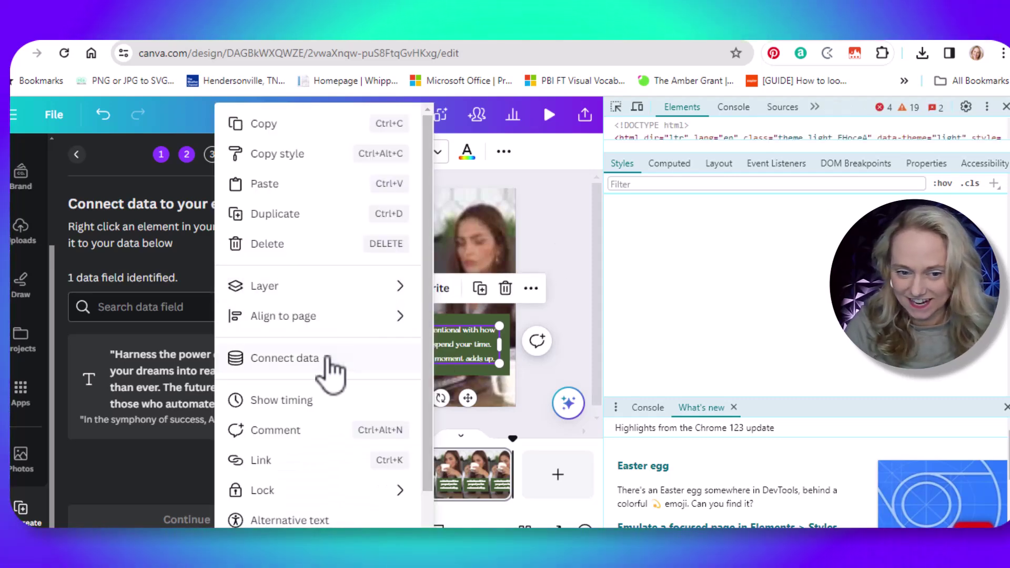
pyautogui.click(285, 358)
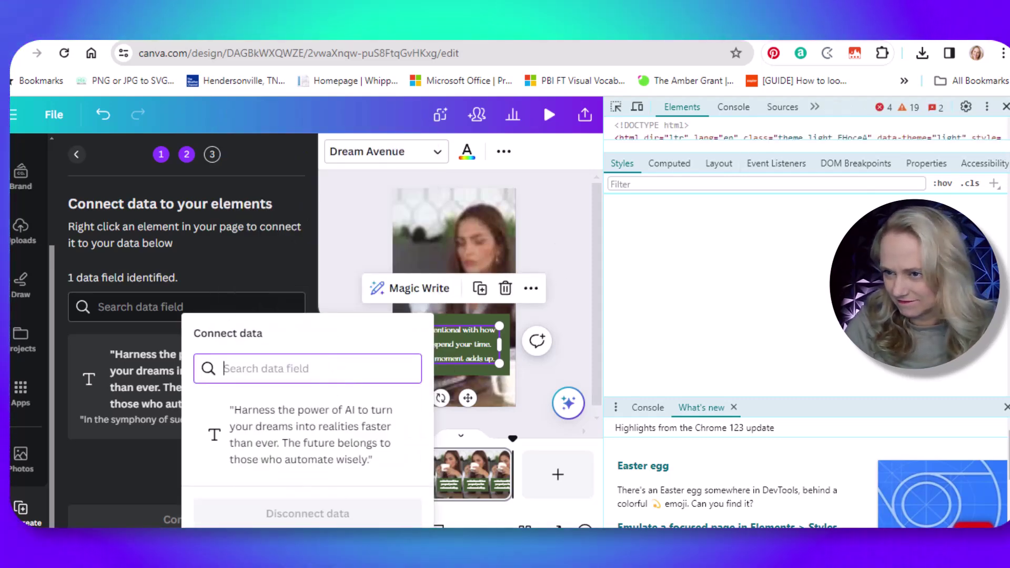
pyautogui.press('F12')
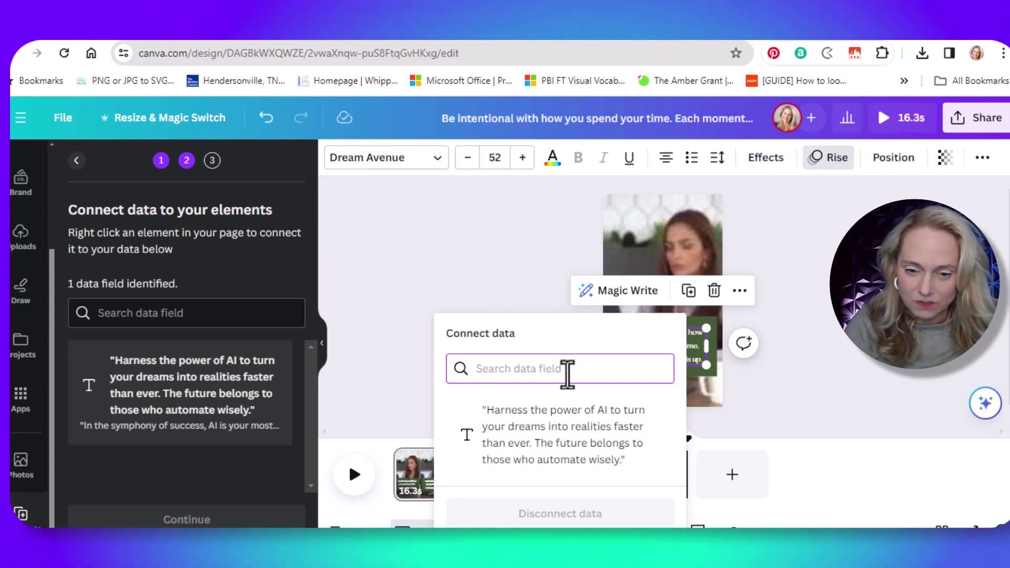
pyautogui.click(563, 450)
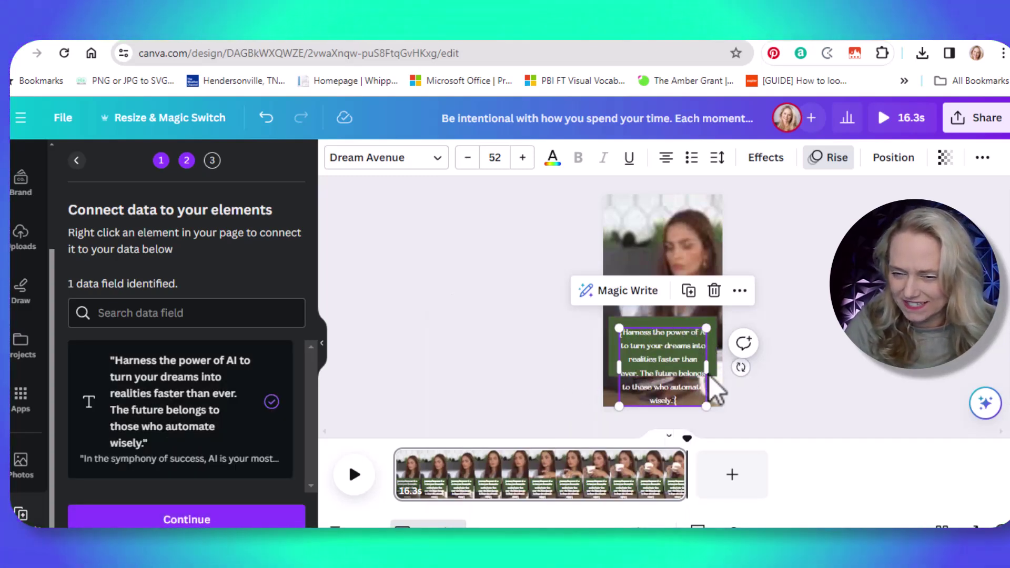
# Resize the green backing panel to 854 high so the whole linked quote fits inside
pyautogui.click(671, 329)
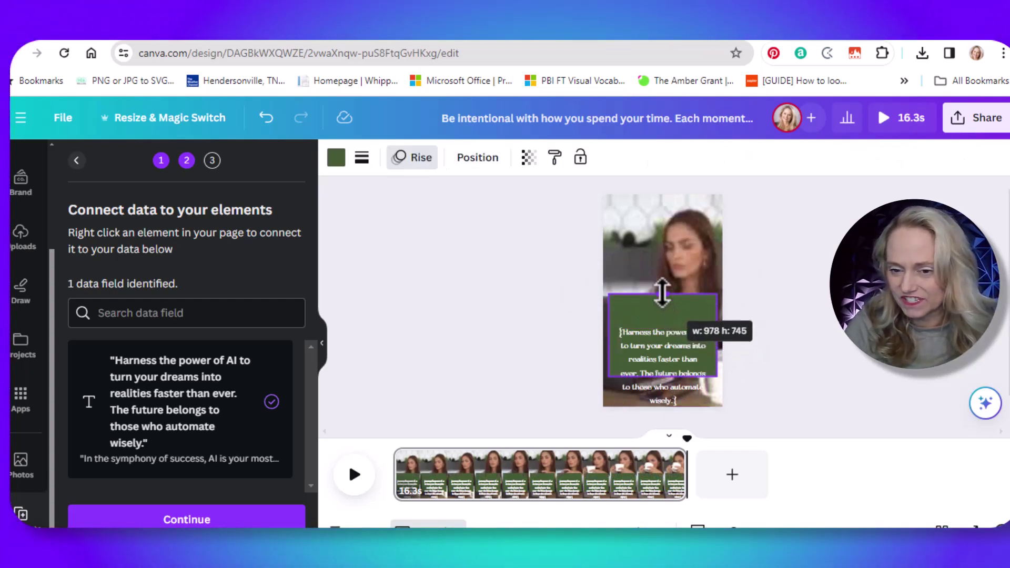
pyautogui.moveTo(662, 293); pyautogui.dragTo(662, 291)
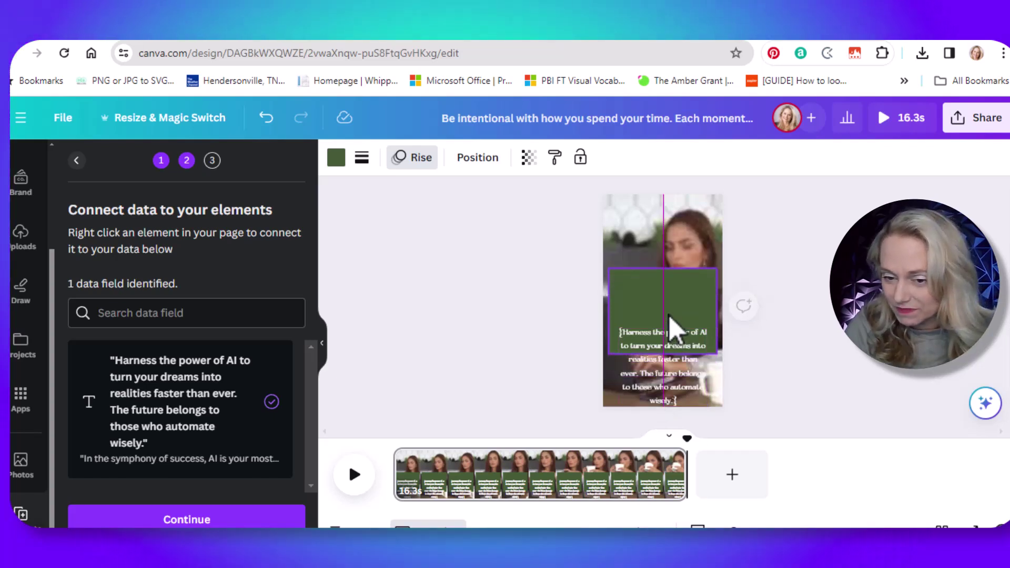
pyautogui.moveTo(671, 368); pyautogui.dragTo(671, 379)
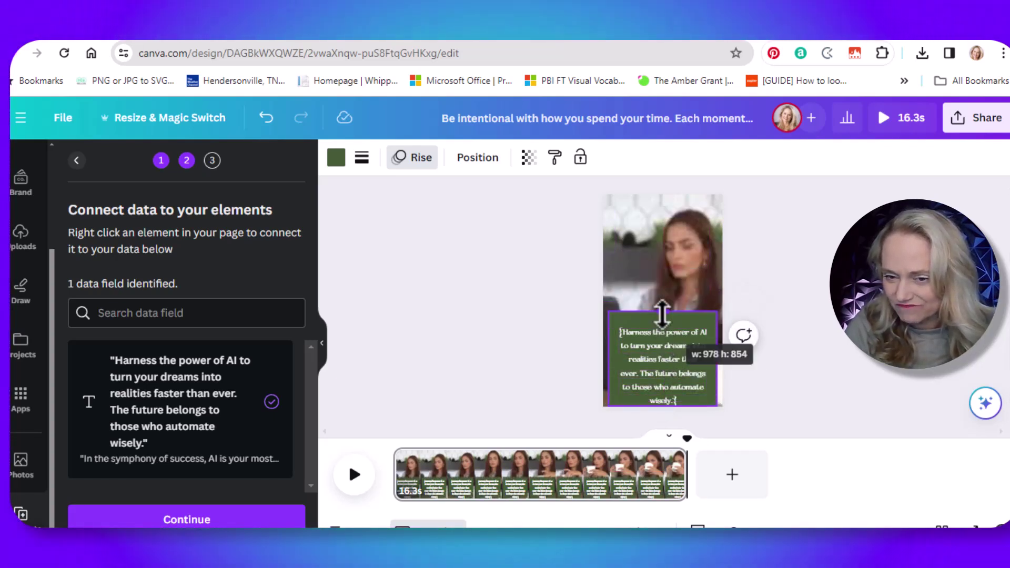
pyautogui.moveTo(663, 313); pyautogui.dragTo(664, 313)
pyautogui.click(669, 349)
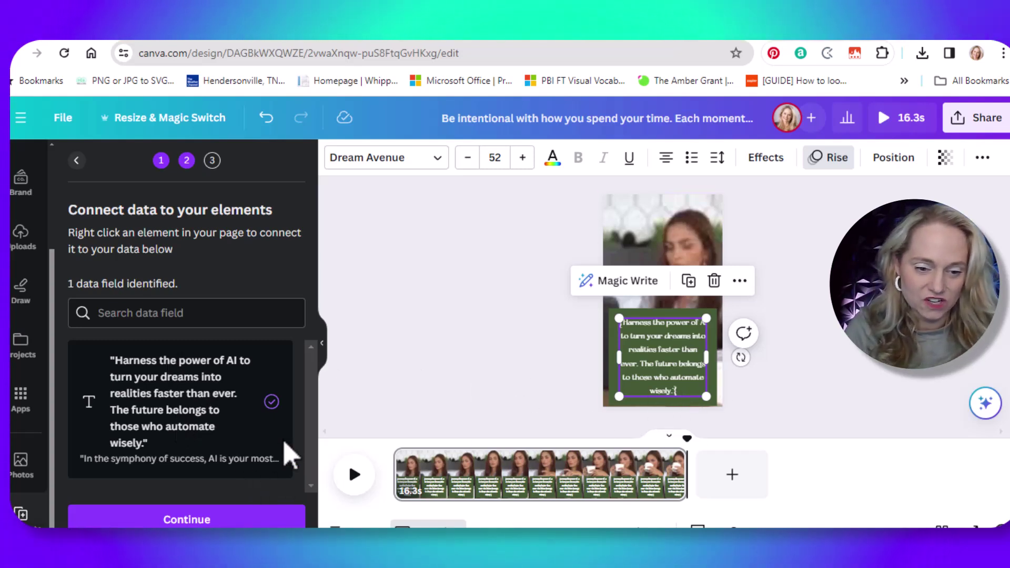
# Apply all 49 quotes and generate 49 designs into a new 13:19 Bulk 1 video
pyautogui.click(237, 522)
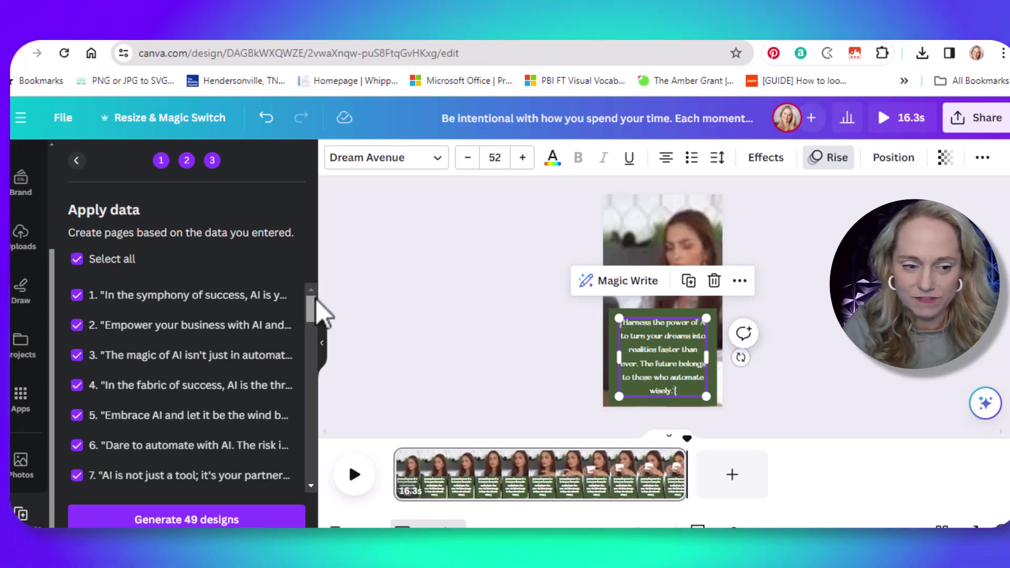
pyautogui.moveTo(312, 308); pyautogui.dragTo(313, 501)
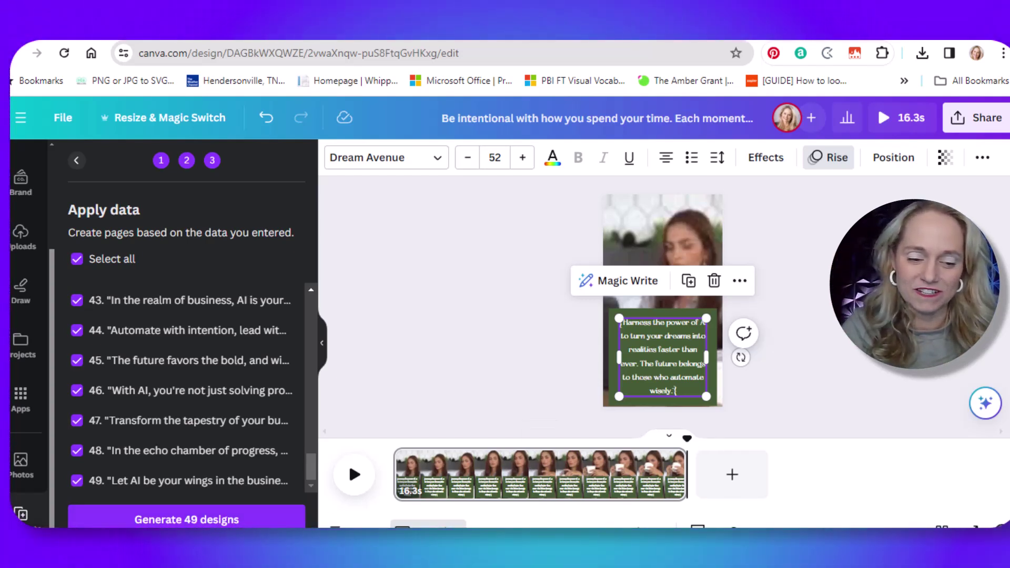
pyautogui.click(228, 521)
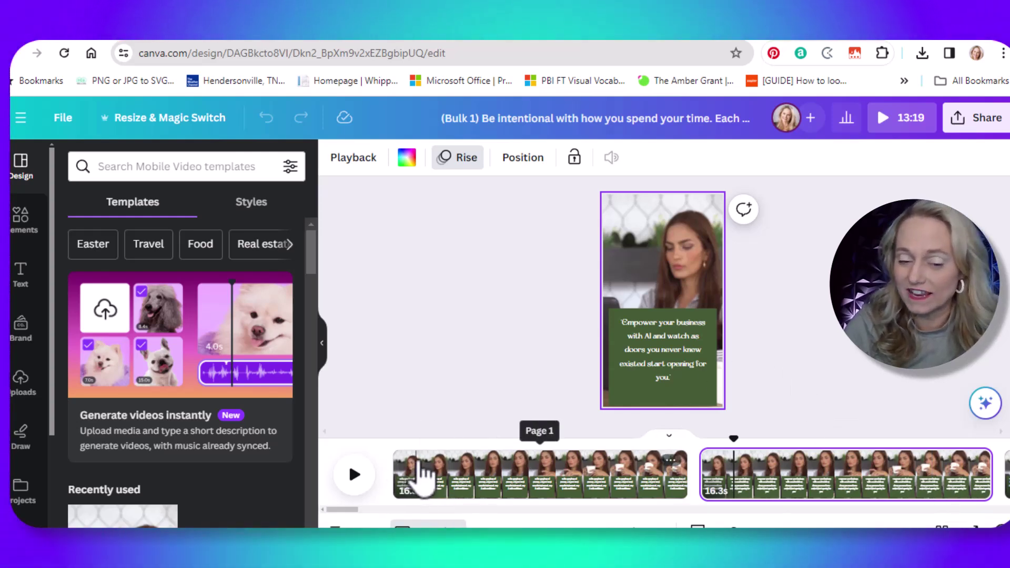
# Preview the second 16.3s page with the 'Empower your business with AI' quote
pyautogui.click(719, 463)
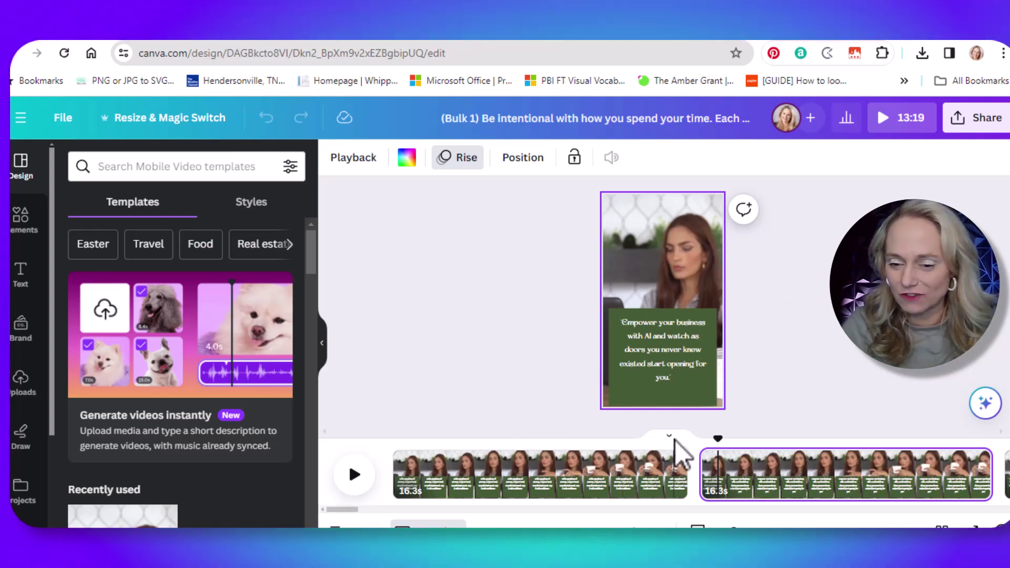
# Download all 49 pages of the (Bulk 1) reel as one 1080p MP4 video
pyautogui.click(966, 126)
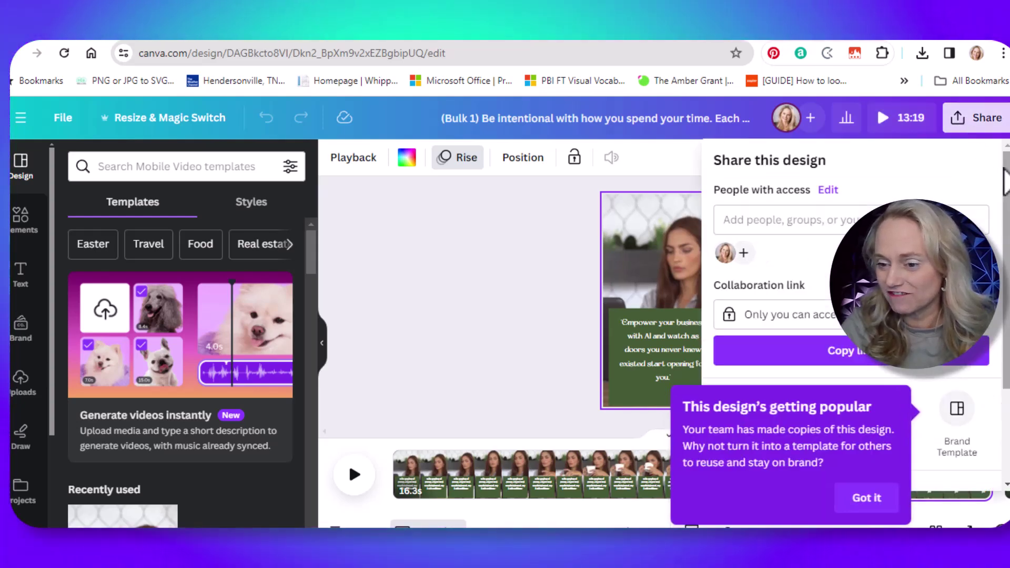
pyautogui.click(863, 497)
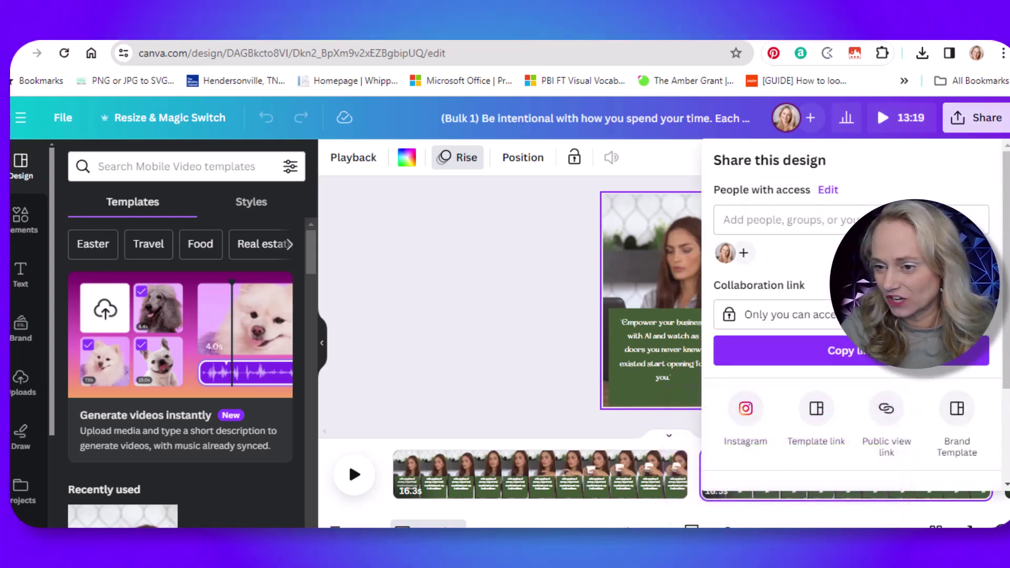
pyautogui.scroll(-3, 853, 316)
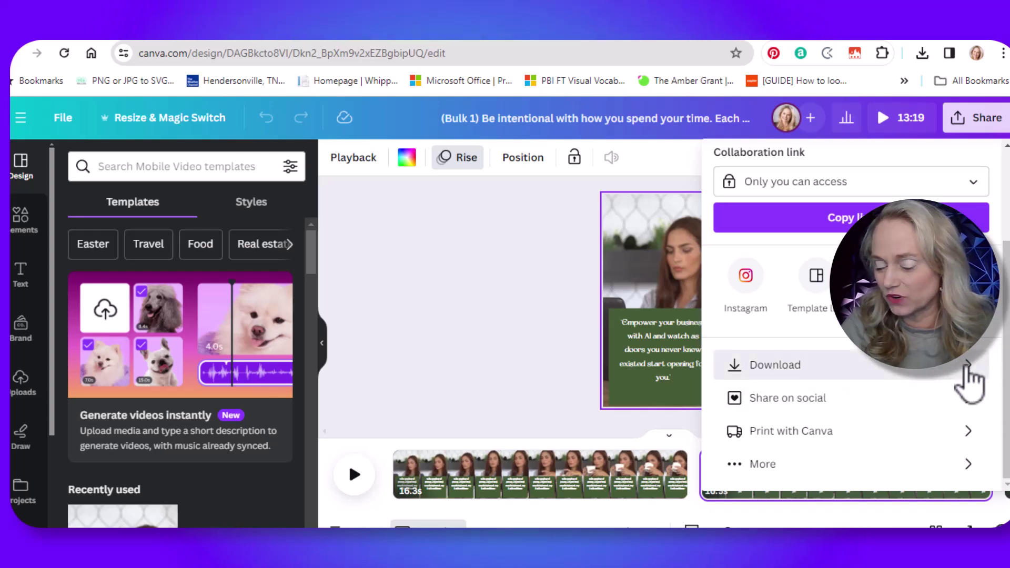
pyautogui.click(967, 369)
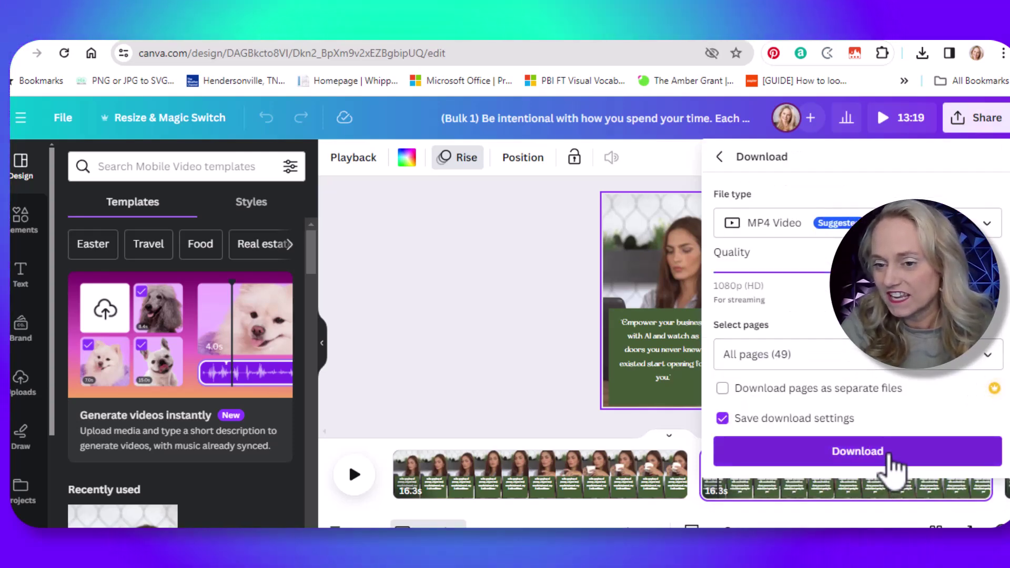
pyautogui.click(894, 466)
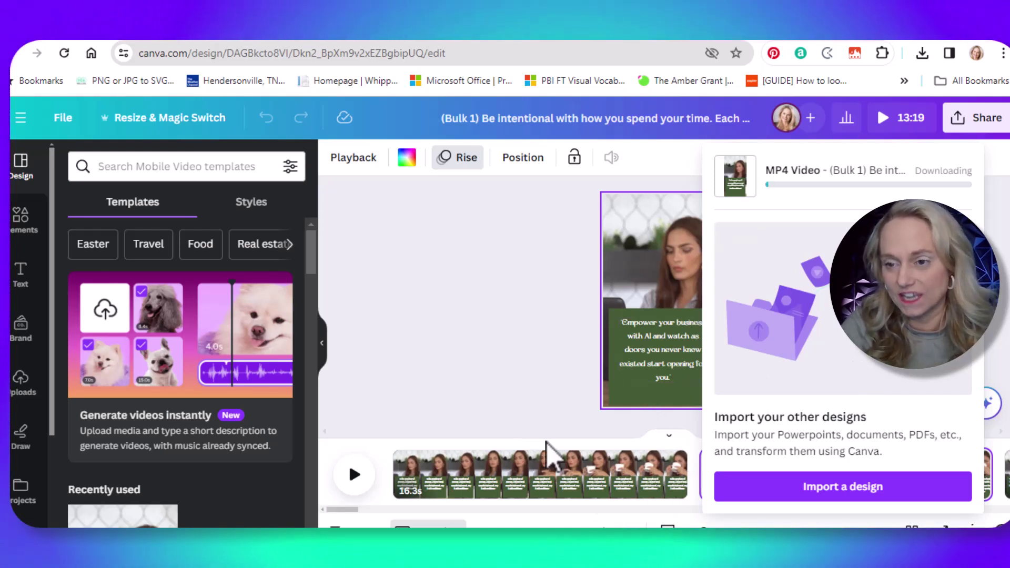
pyautogui.click(505, 416)
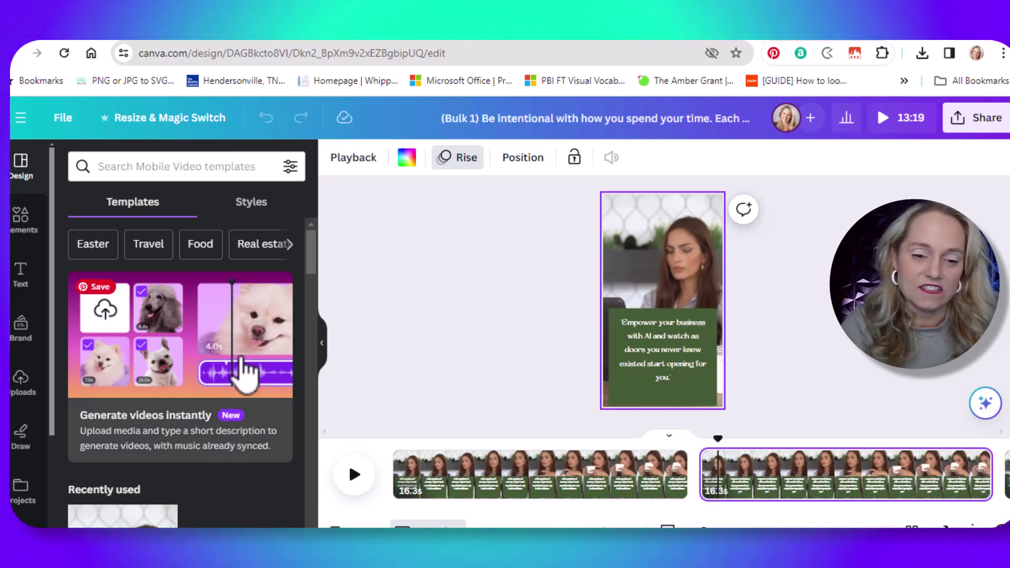
# Apply the Green White Summer Save the moments reel template to the page, then undo it
pyautogui.moveTo(314, 266); pyautogui.dragTo(314, 361)
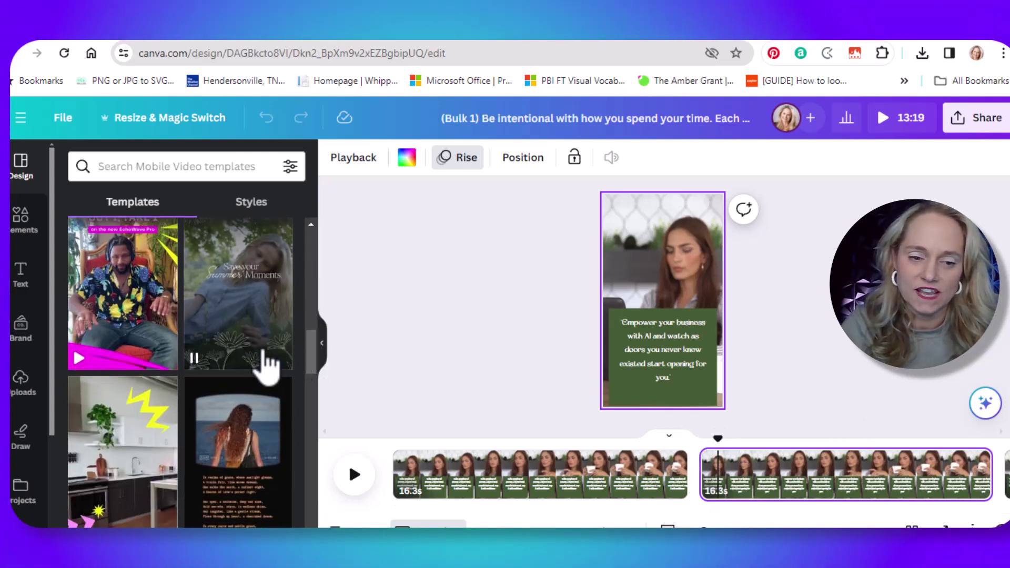
pyautogui.moveTo(686, 397); pyautogui.dragTo(685, 399)
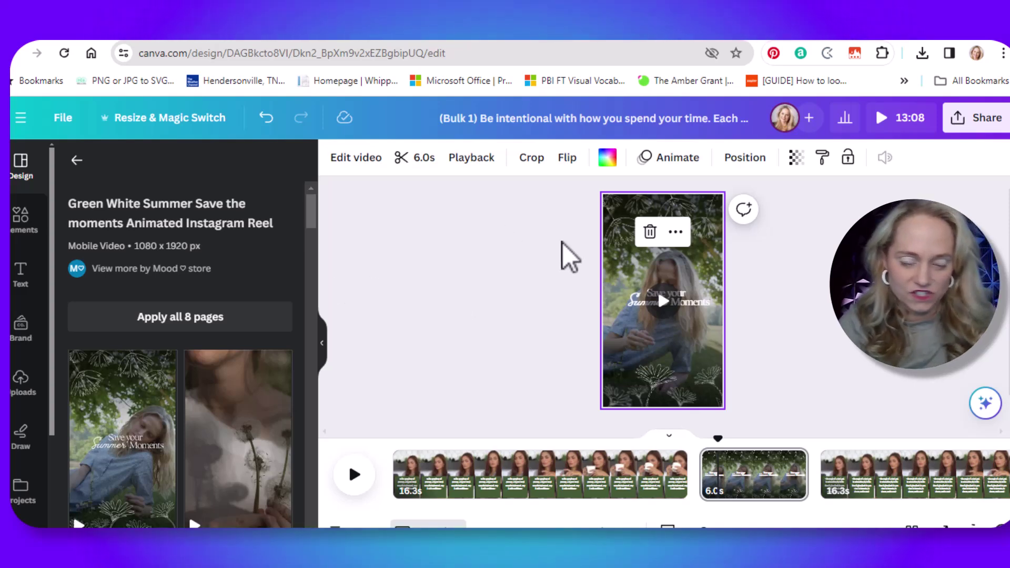
pyautogui.hotkey('ctrl', 'z')
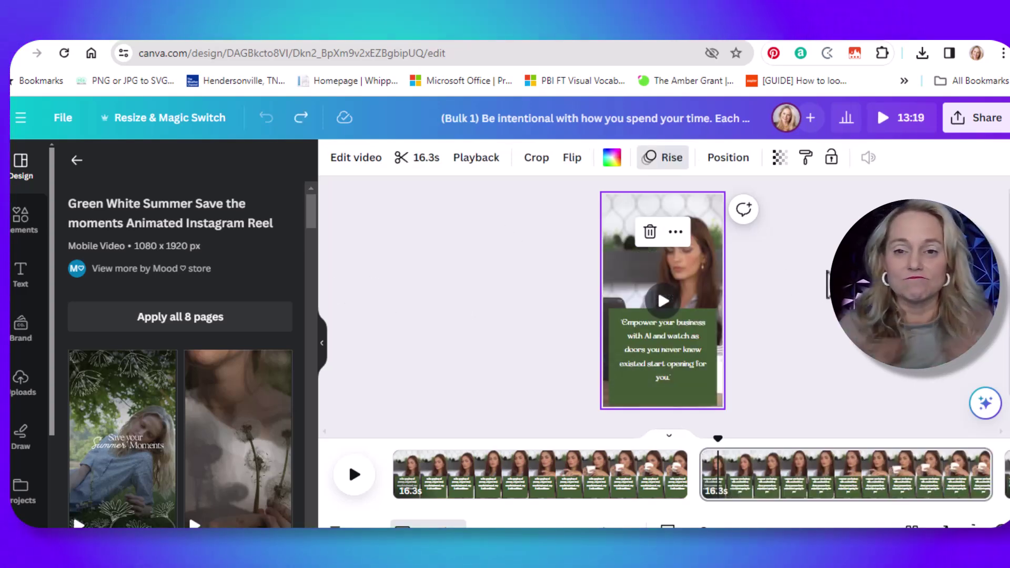